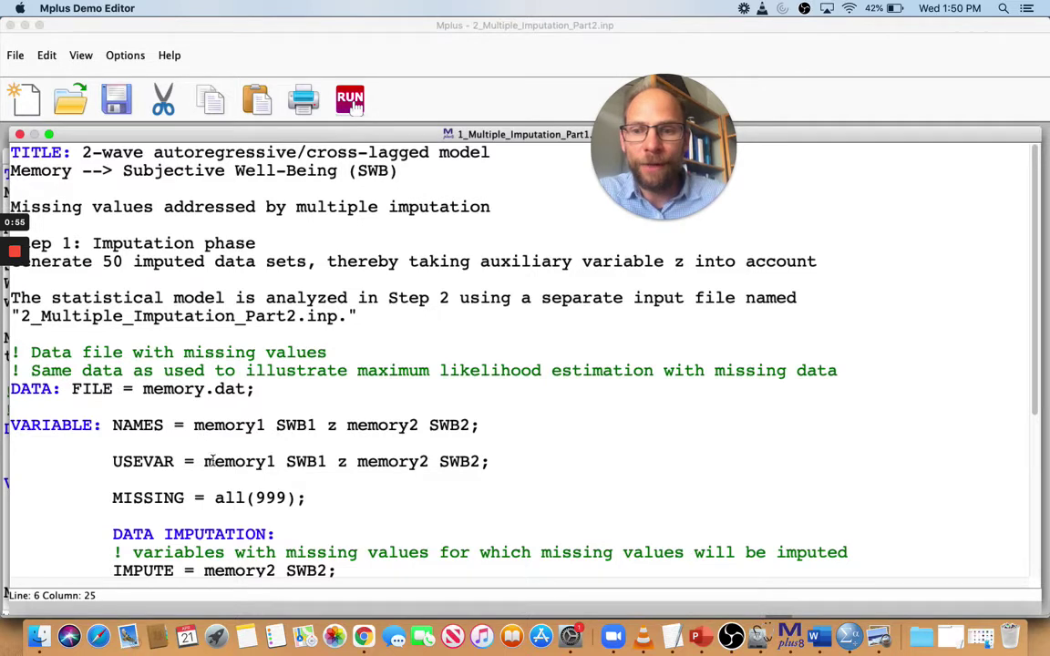
Step: Highlight the IMPUTE variable list and the NDATASETS = 50; setting in the input
scroll(325, 476, down, 5)
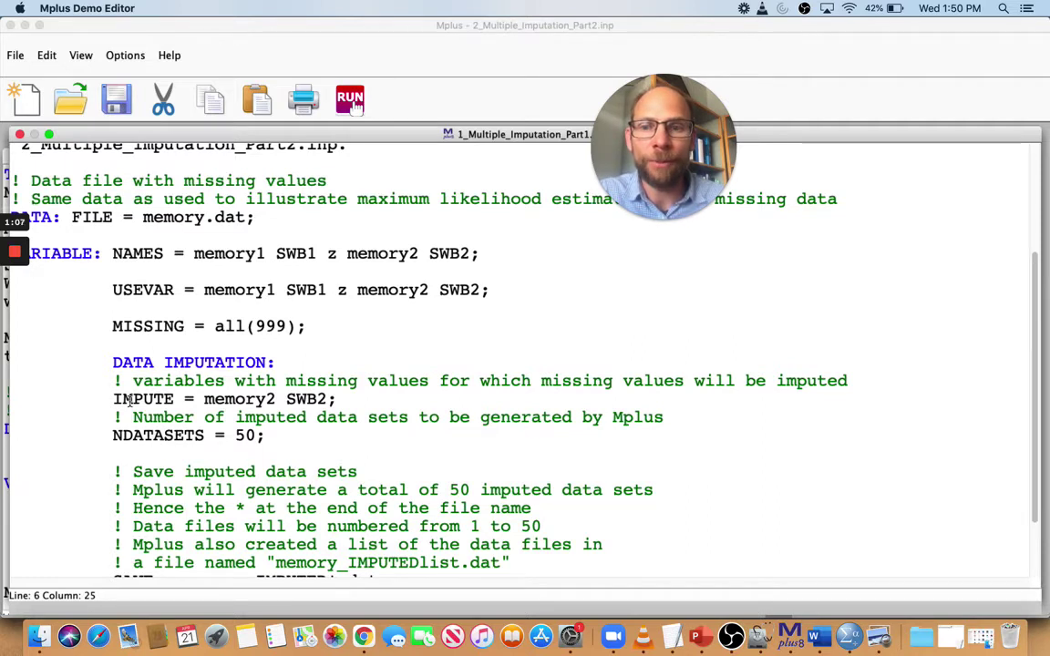
drag(113, 399, 343, 406)
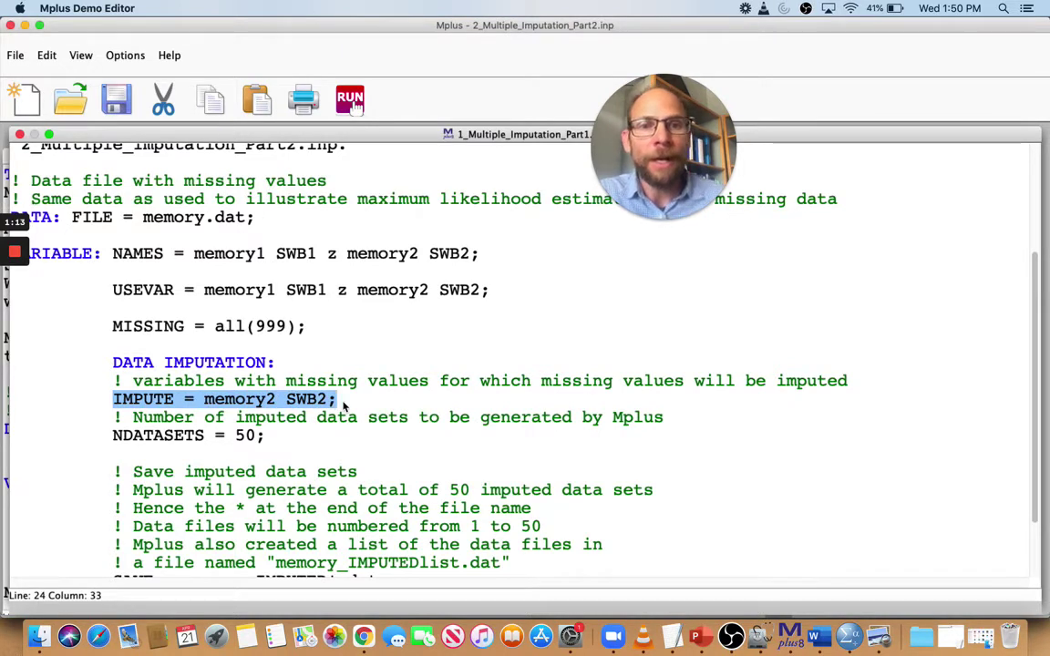
click(113, 438)
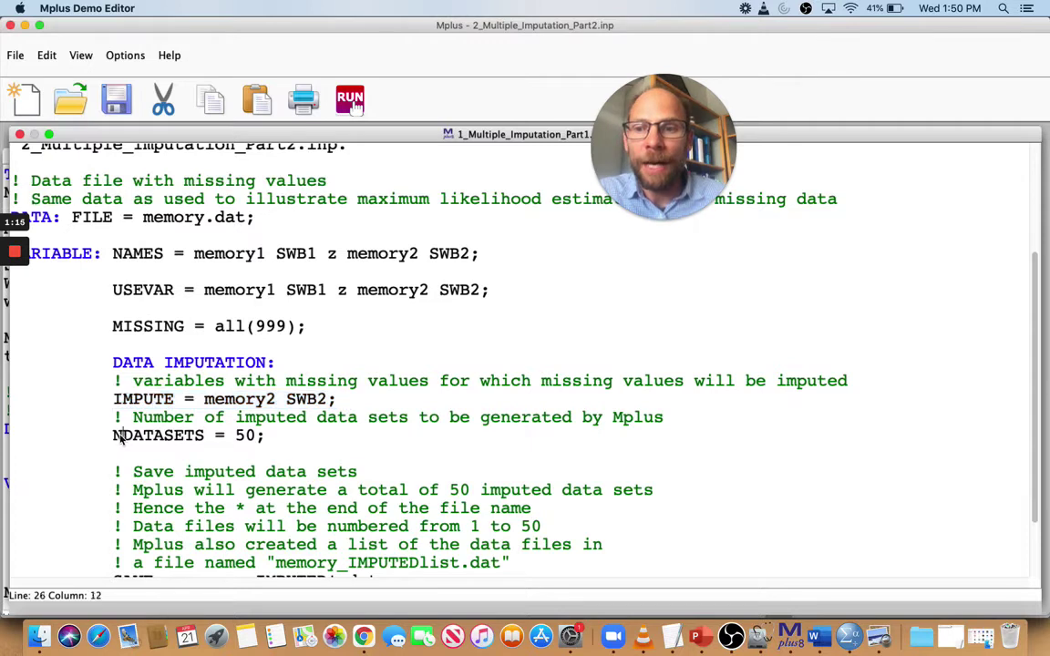
drag(114, 440, 271, 442)
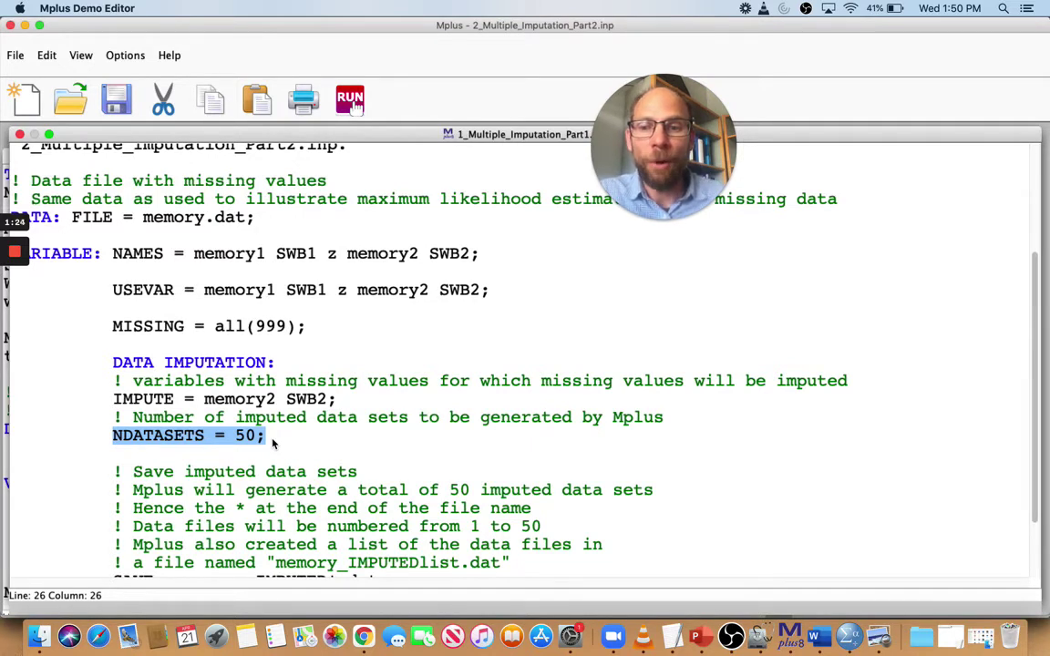
Step: Highlight SAVE = memory_IMPUTED*.dat; and run the Part 1 imputation input
scroll(272, 443, down, 5)
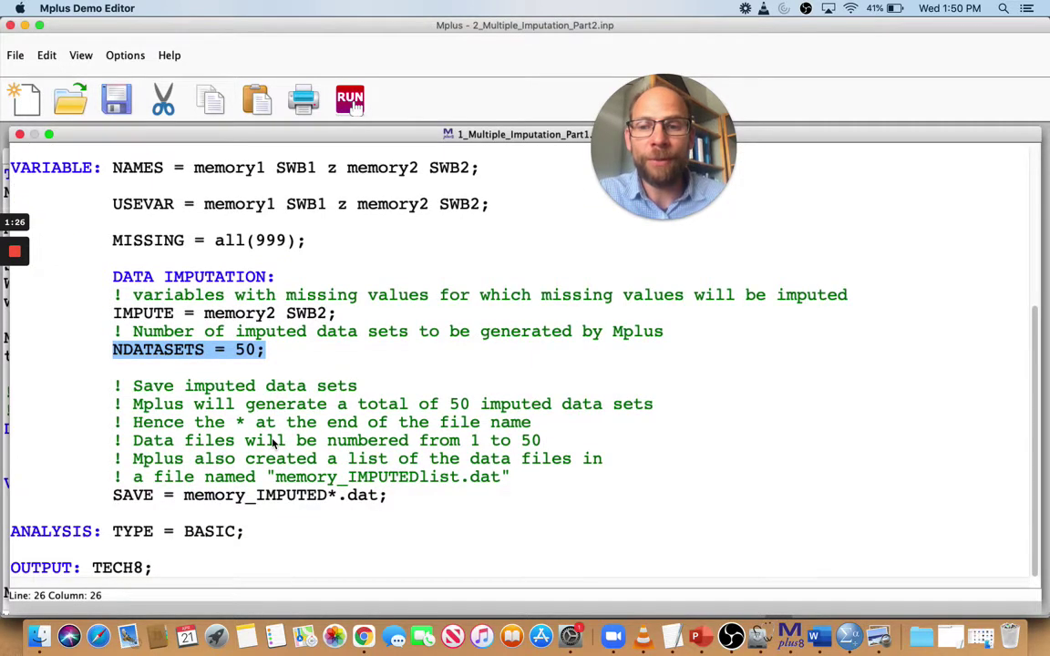
click(115, 498)
drag(115, 497, 389, 502)
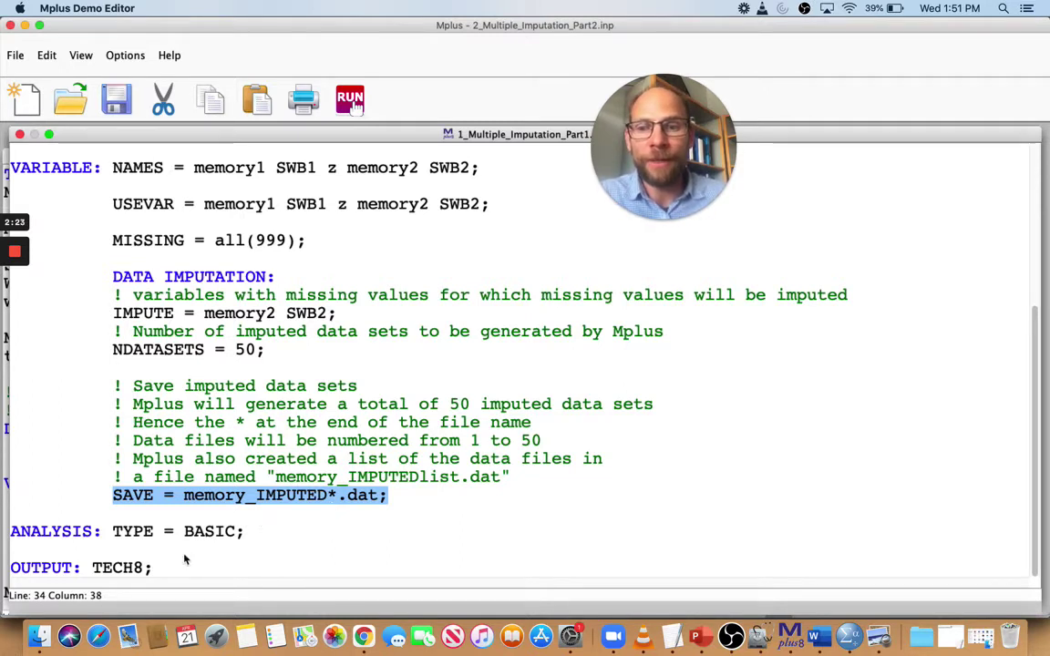
click(349, 103)
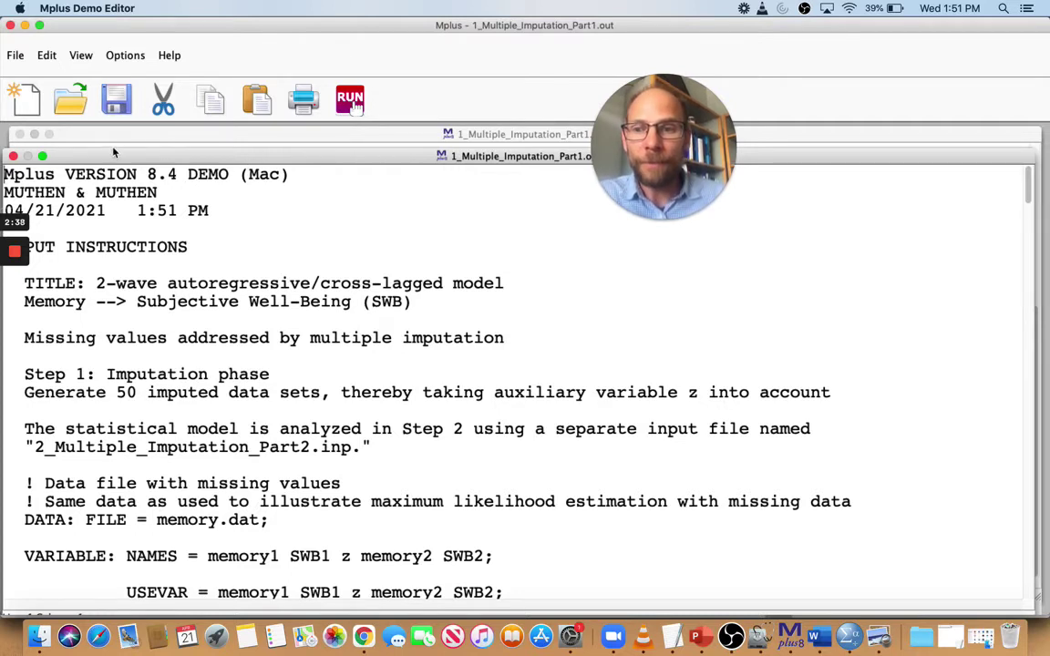
Step: Maximise the 1_Multiple_Imputation_Part1.out window and scroll through the echoed input
click(42, 157)
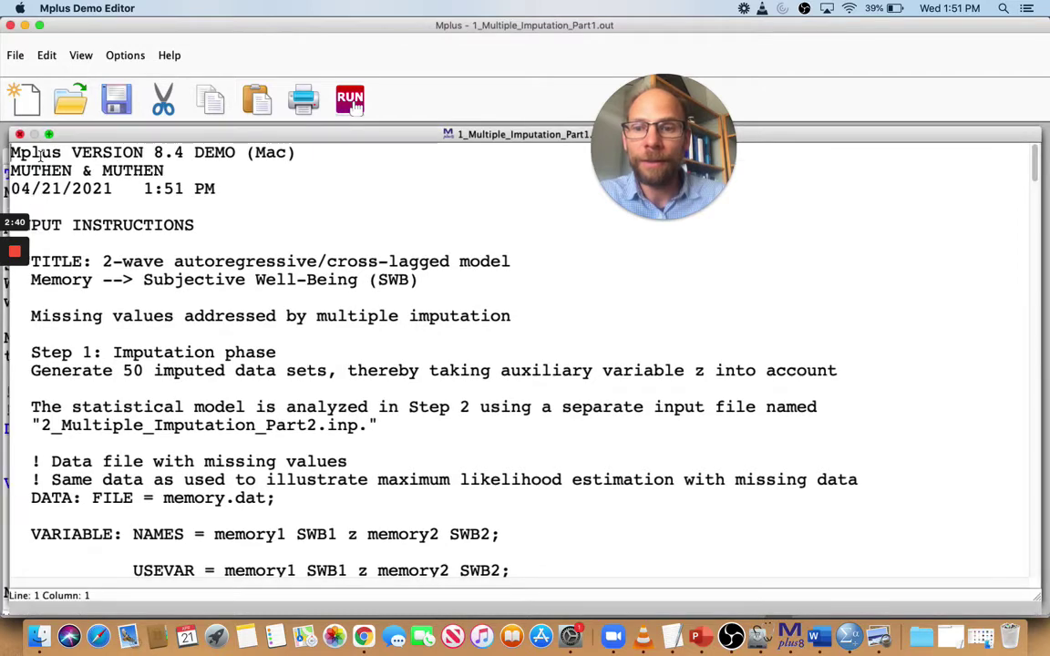
scroll(334, 295, down, 6)
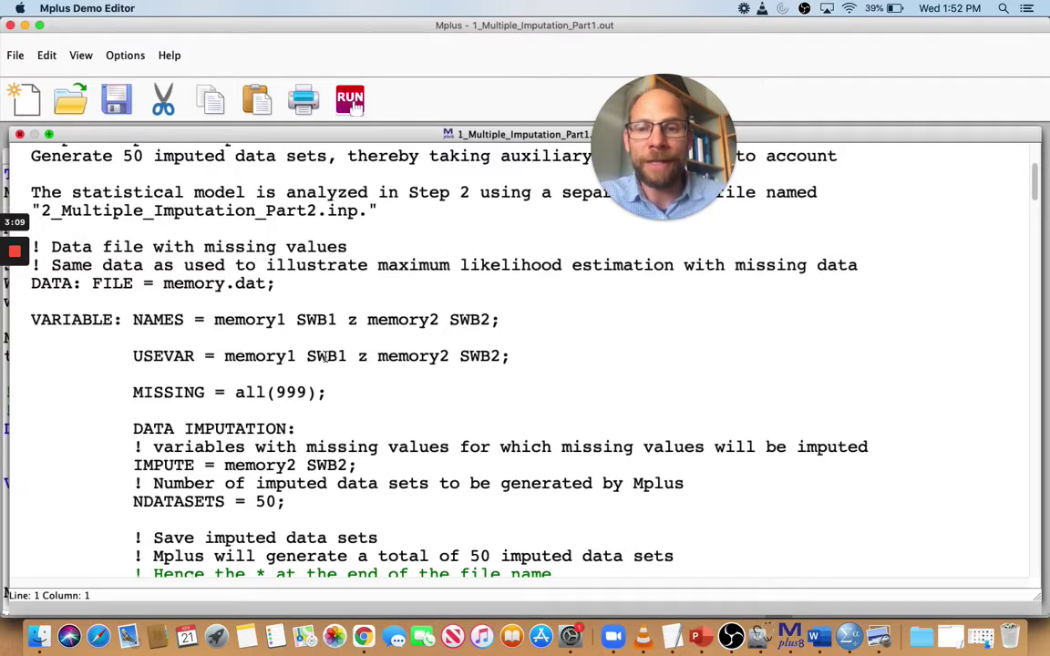
drag(367, 356, 226, 356)
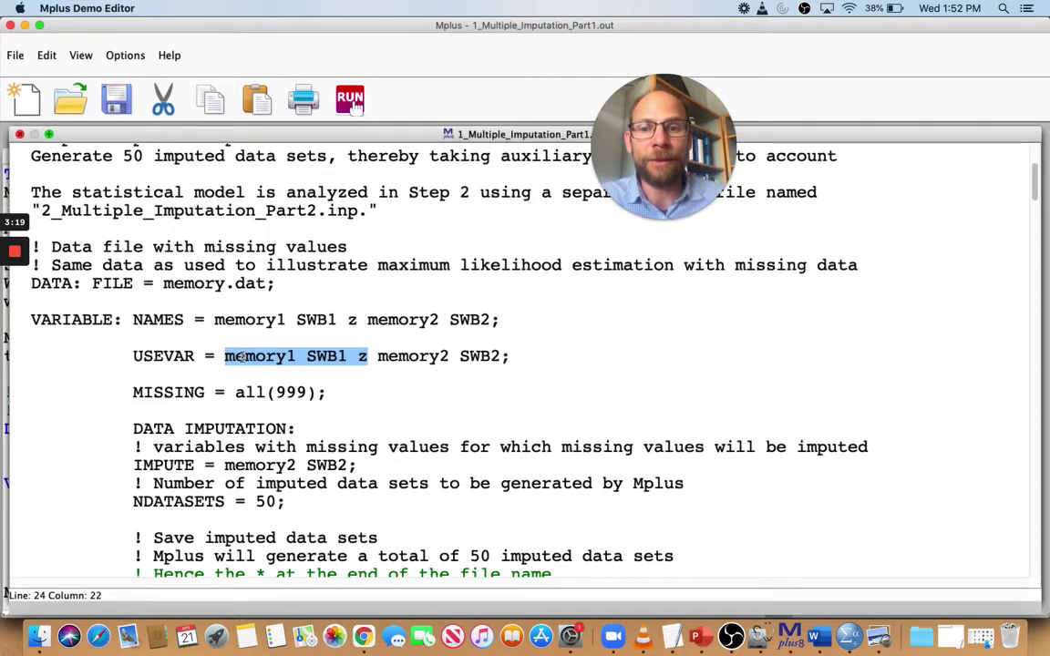
drag(454, 358, 500, 356)
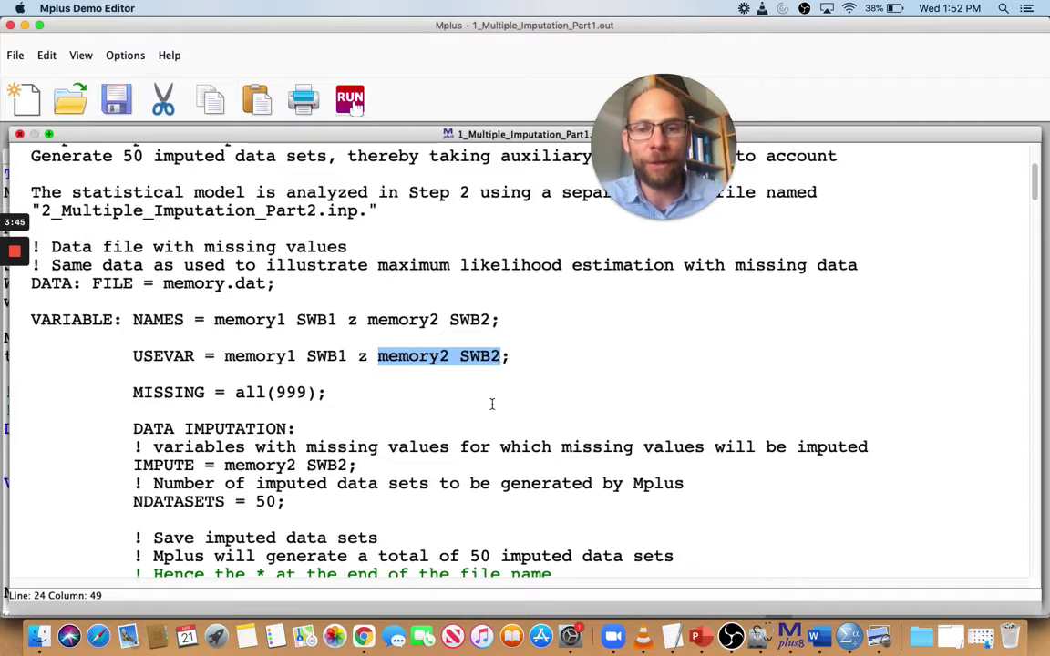
scroll(512, 393, down, 2)
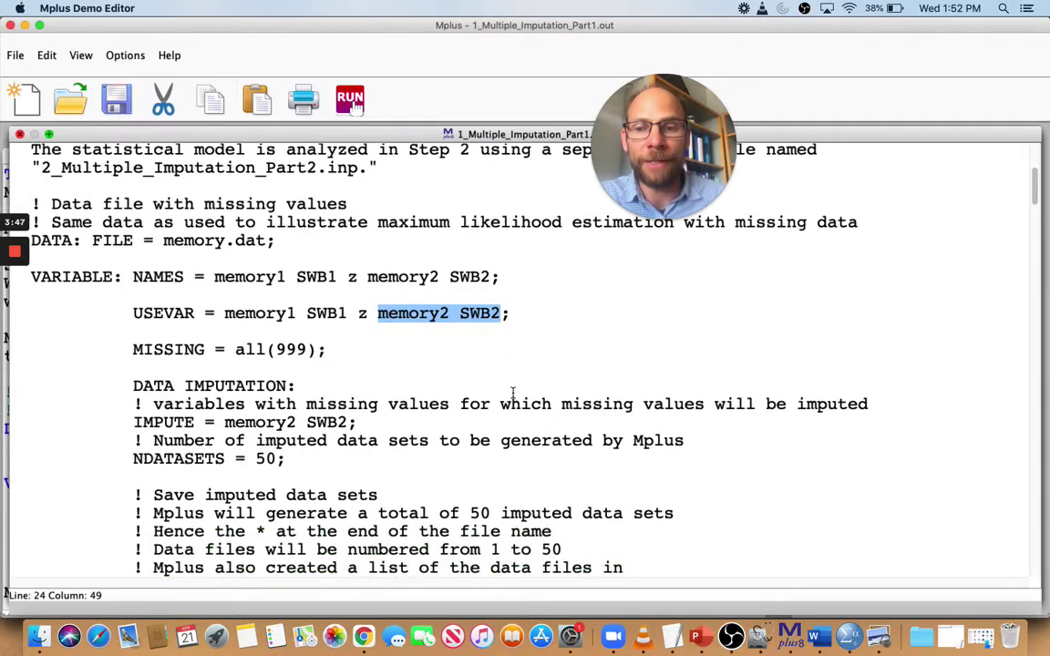
scroll(512, 393, down, 10)
scroll(512, 393, down, 3)
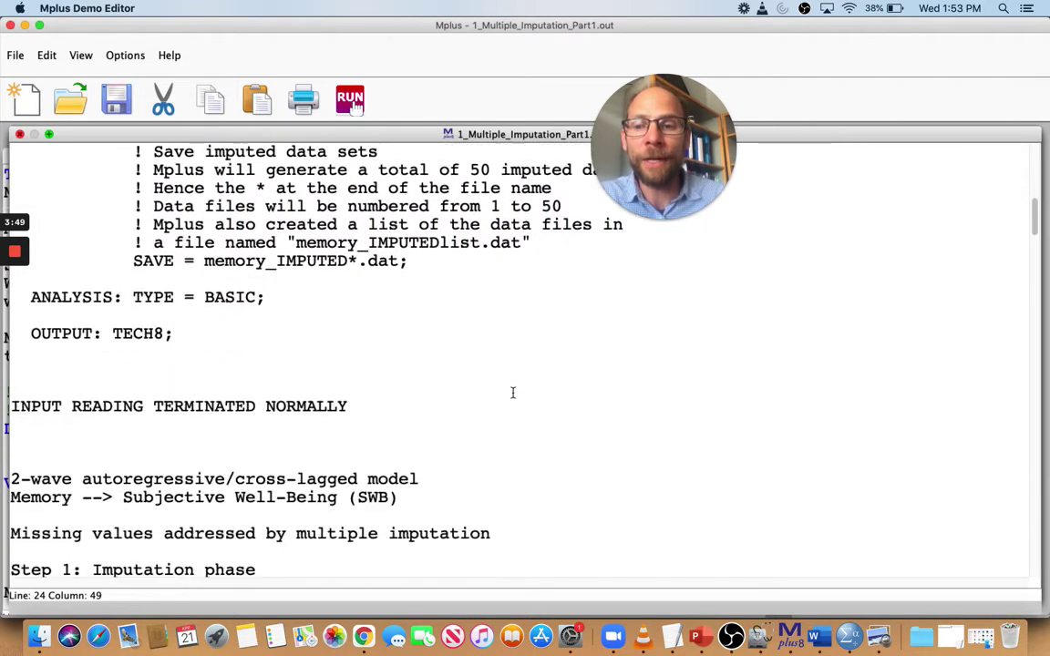
scroll(512, 392, down, 10)
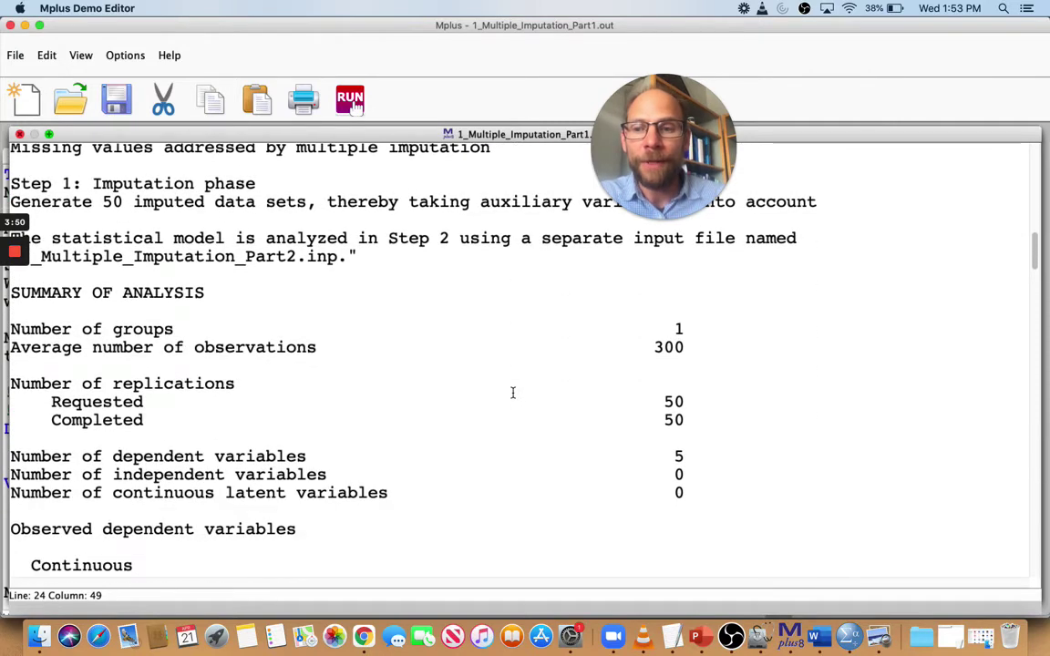
scroll(512, 393, down, 1)
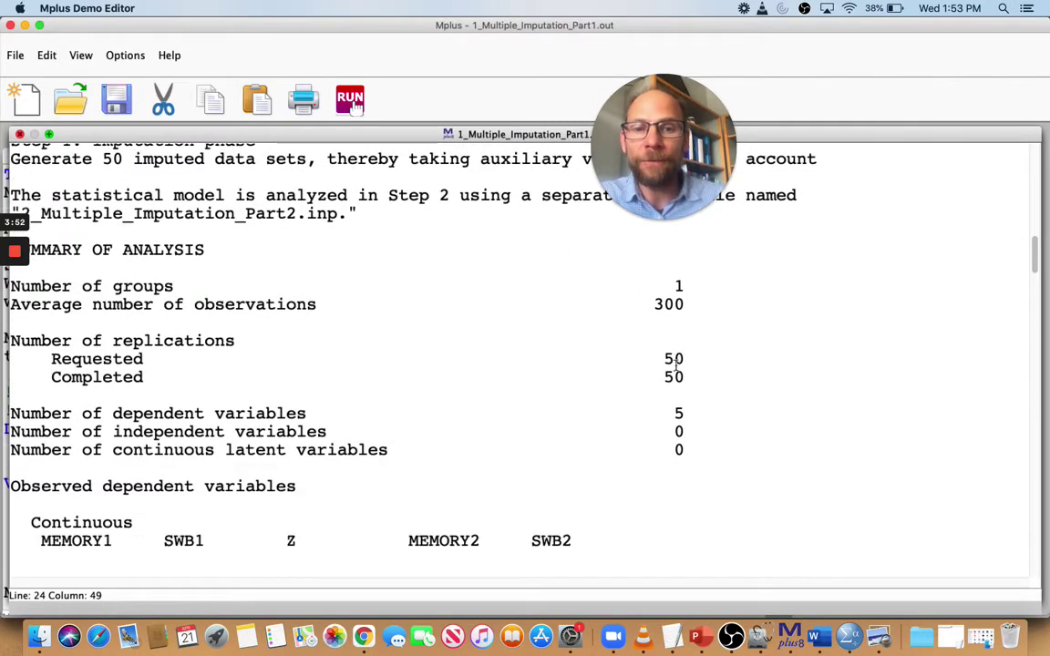
drag(662, 359, 689, 359)
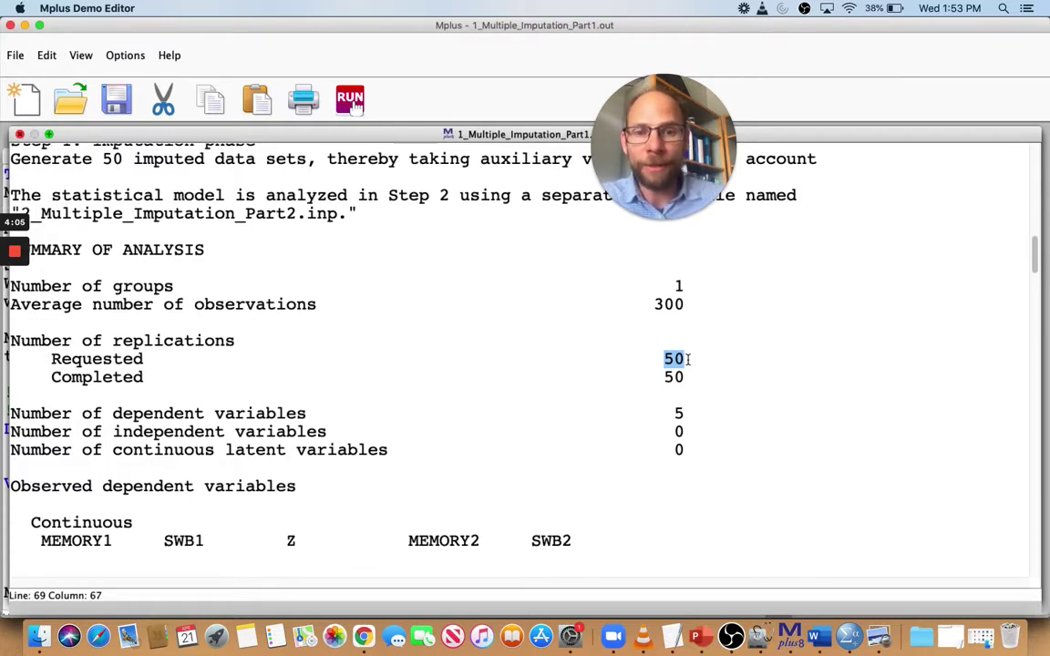
scroll(688, 359, down, 5)
scroll(687, 359, down, 10)
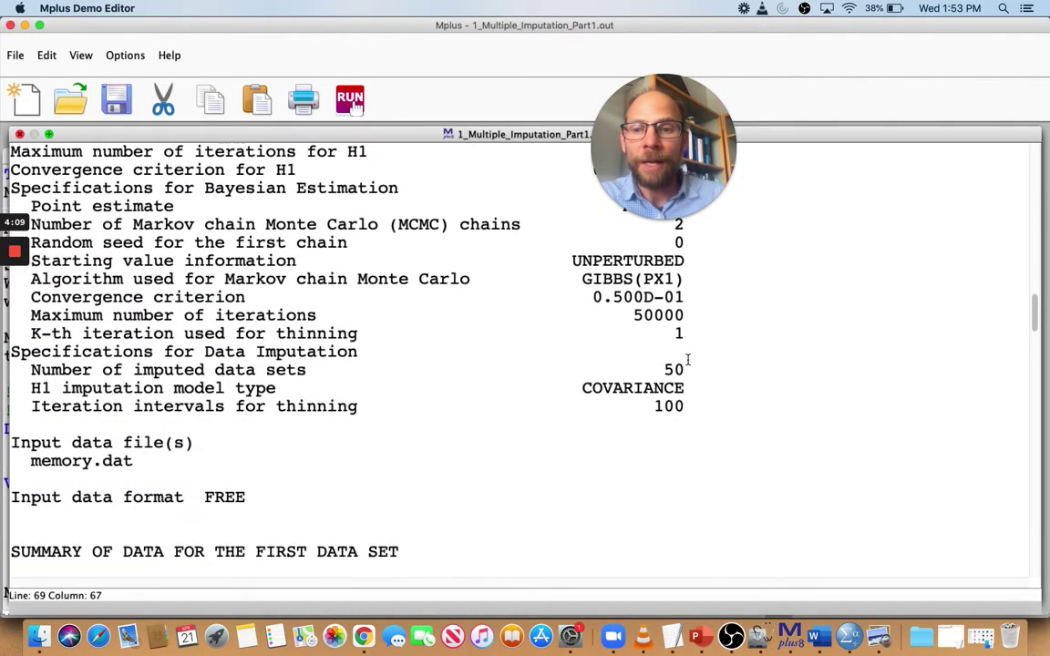
scroll(688, 359, down, 6)
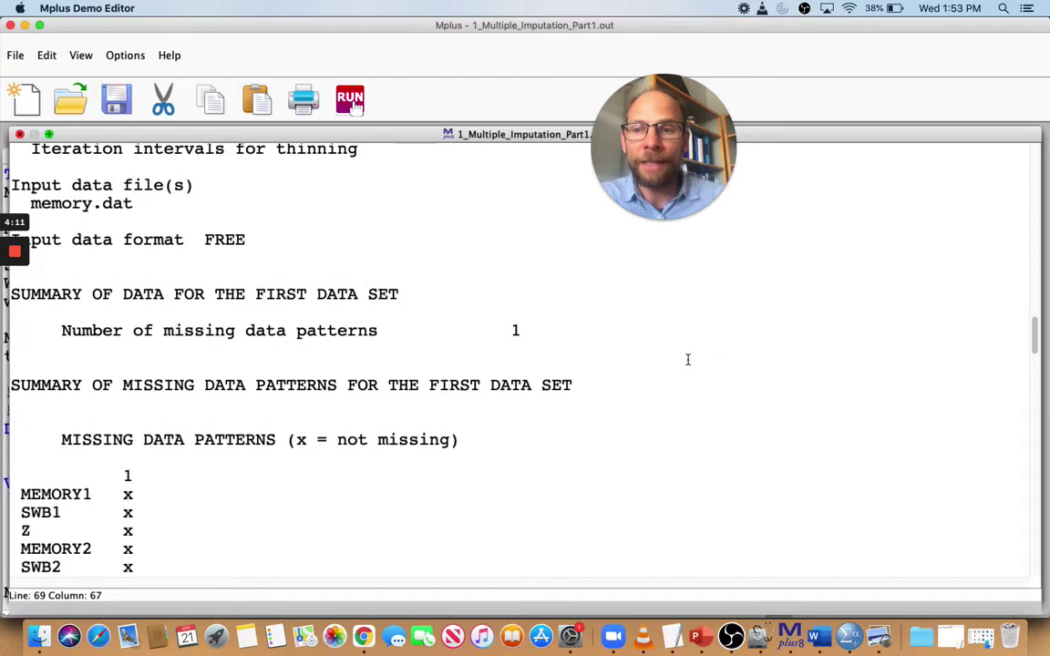
scroll(688, 359, down, 1)
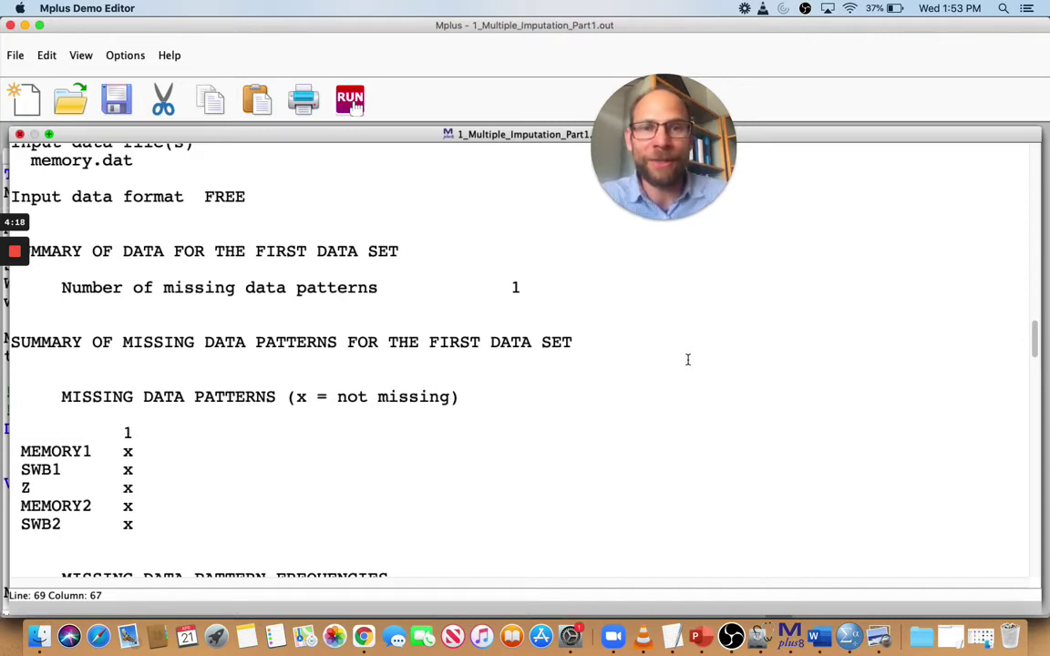
scroll(688, 359, down, 5)
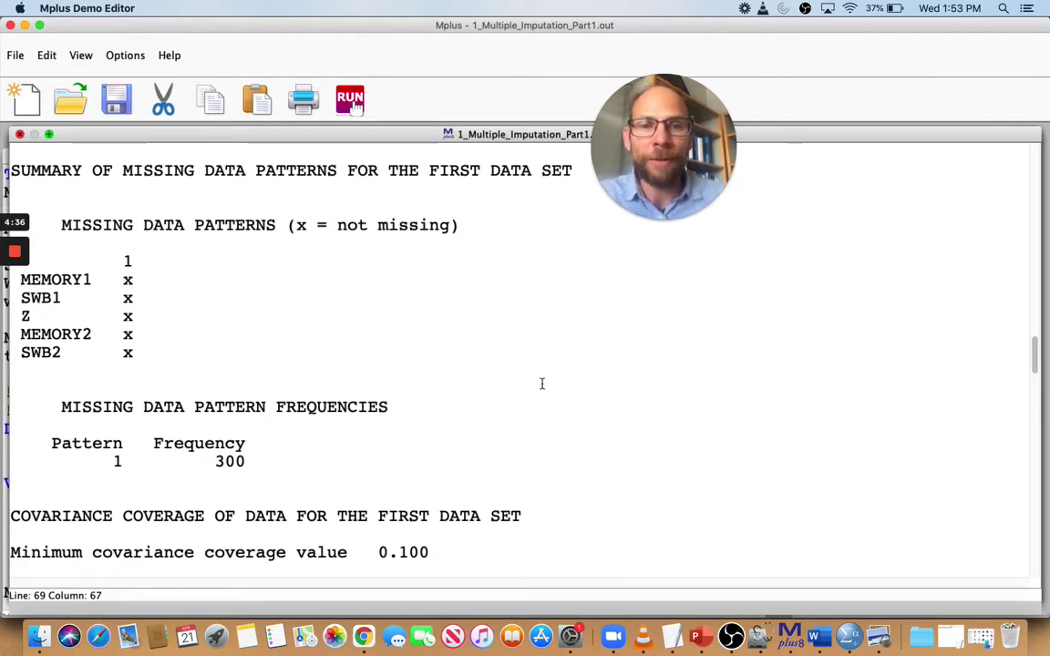
scroll(541, 384, down, 3)
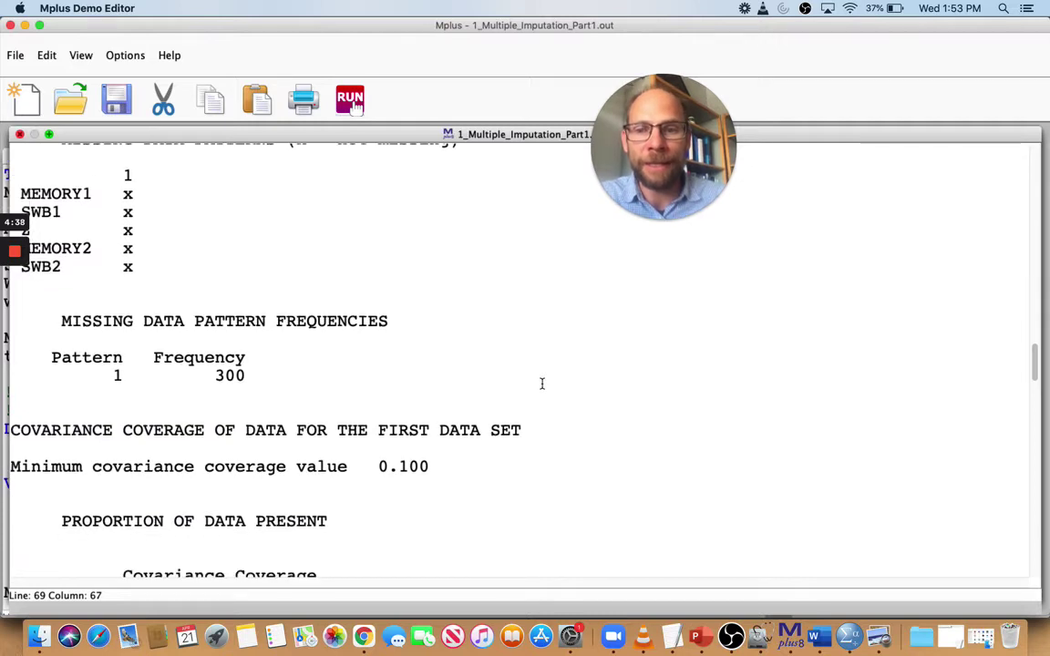
scroll(542, 384, down, 10)
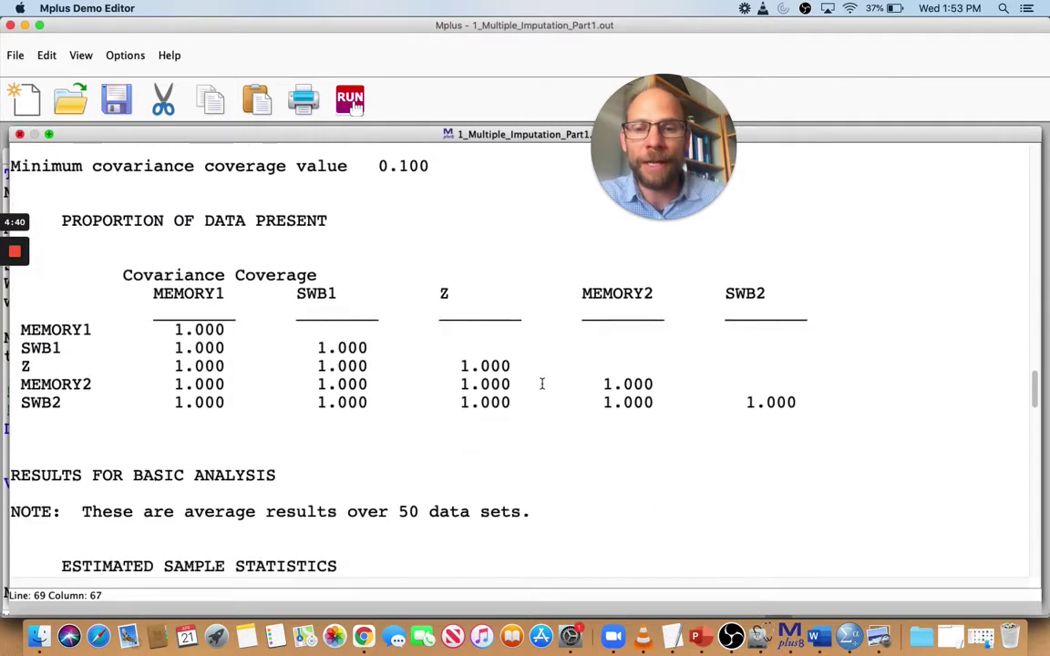
scroll(541, 383, down, 3)
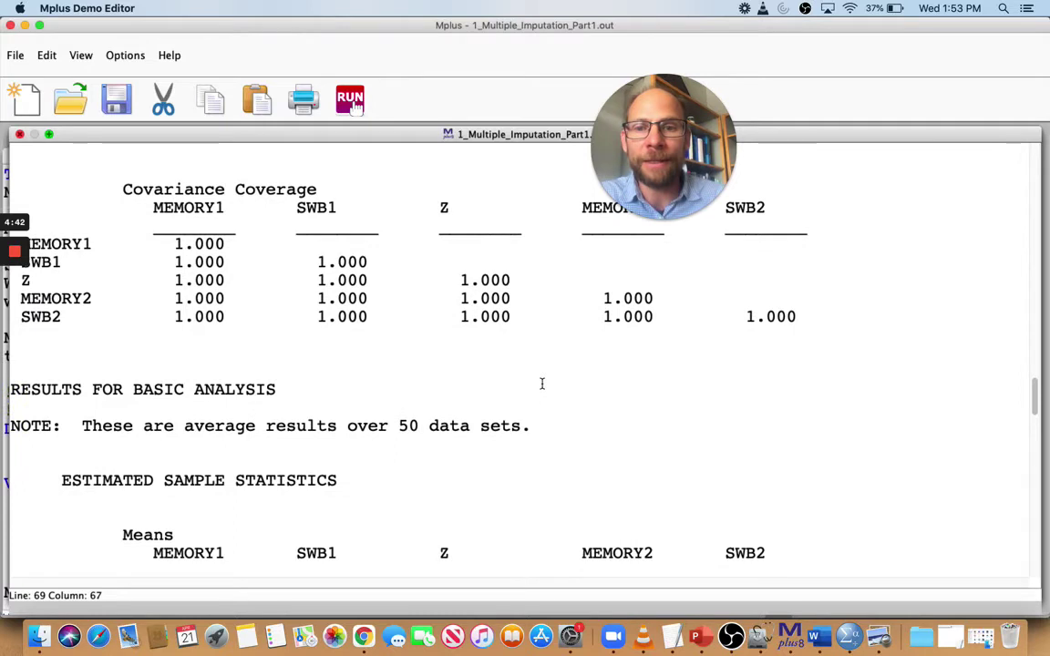
scroll(541, 384, down, 3)
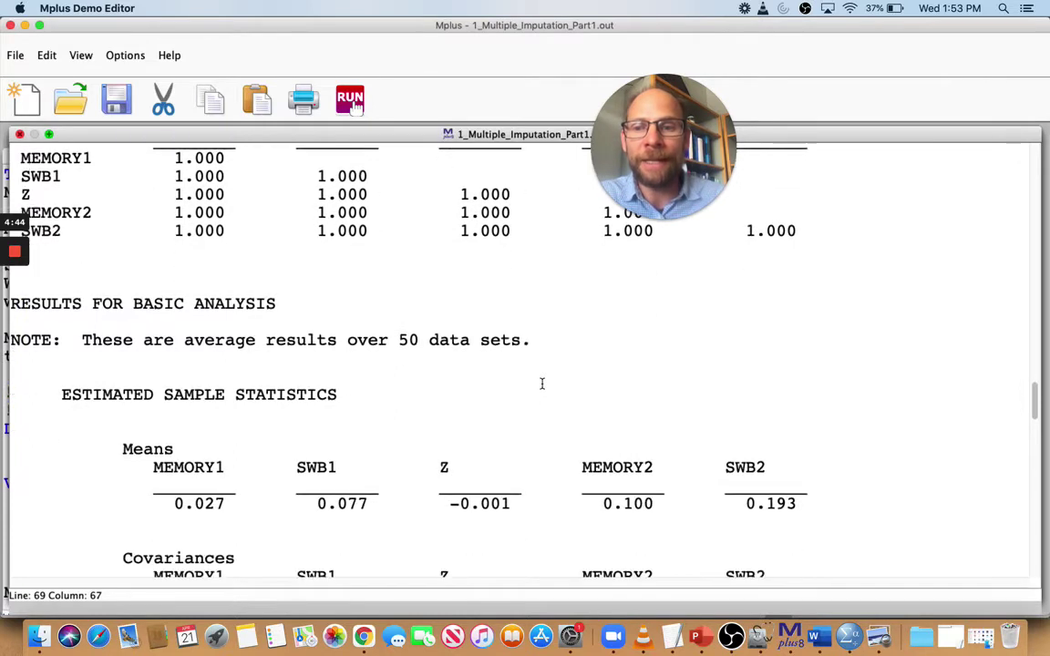
scroll(541, 383, down, 1)
scroll(541, 383, down, 3)
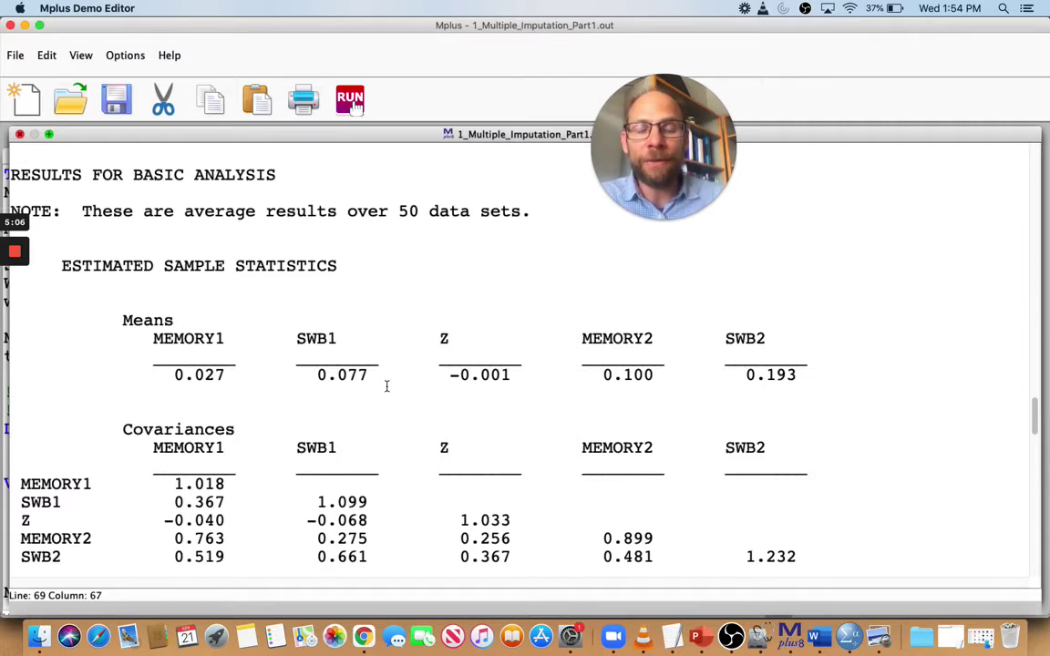
scroll(374, 380, down, 5)
scroll(390, 427, down, 3)
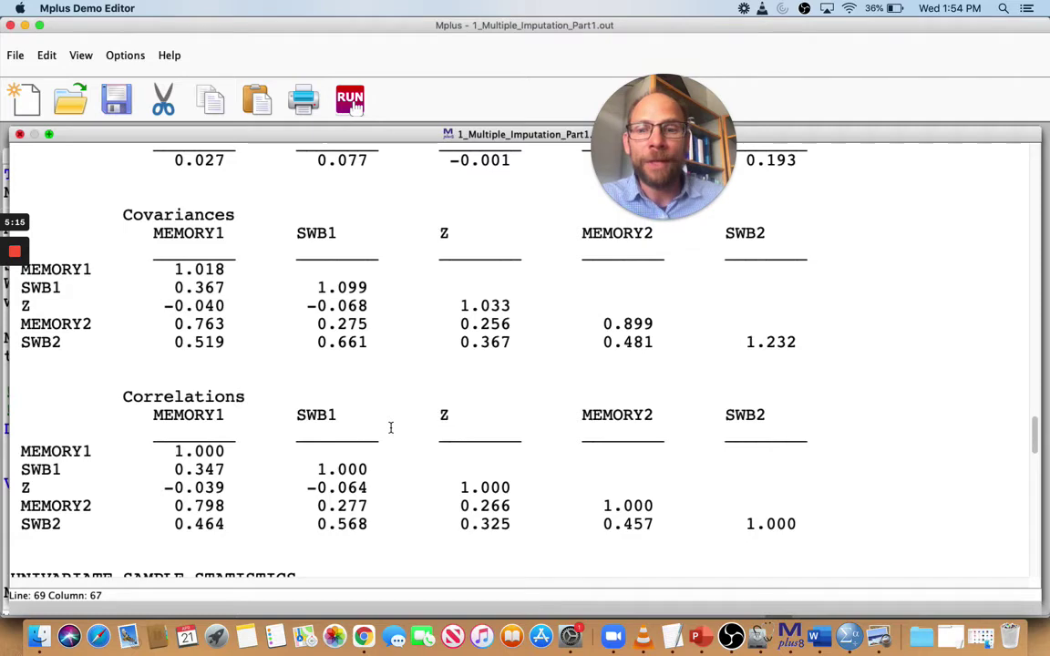
scroll(390, 428, down, 15)
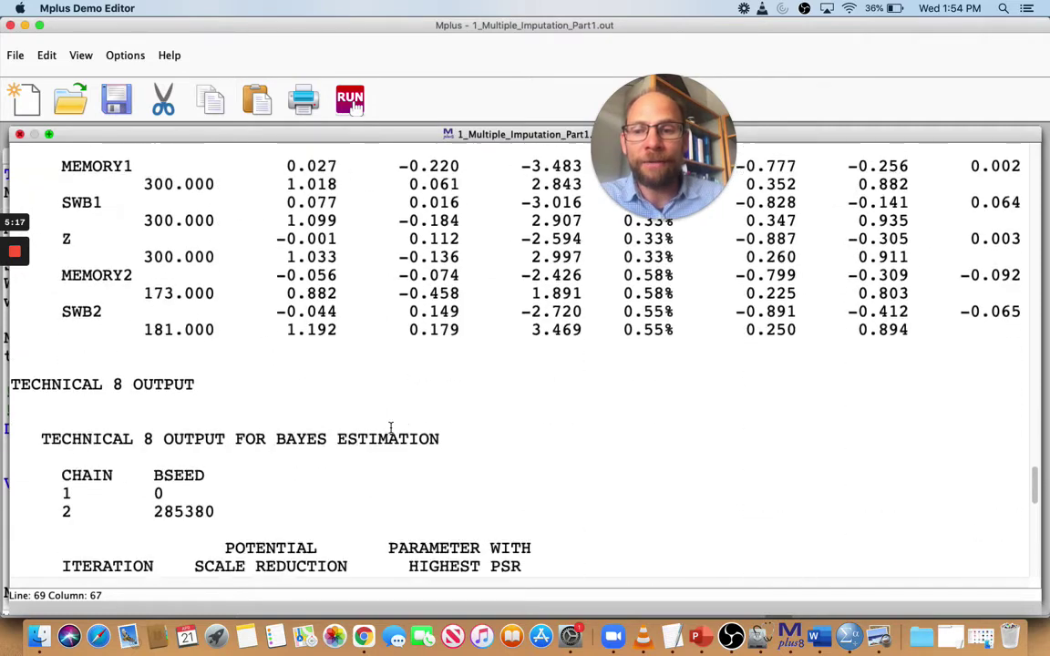
Step: Review SAVEDATA INFORMATION's memory_IMPUTED*.dat file name and saved variable order, then switch to Finder
scroll(390, 428, up, 3)
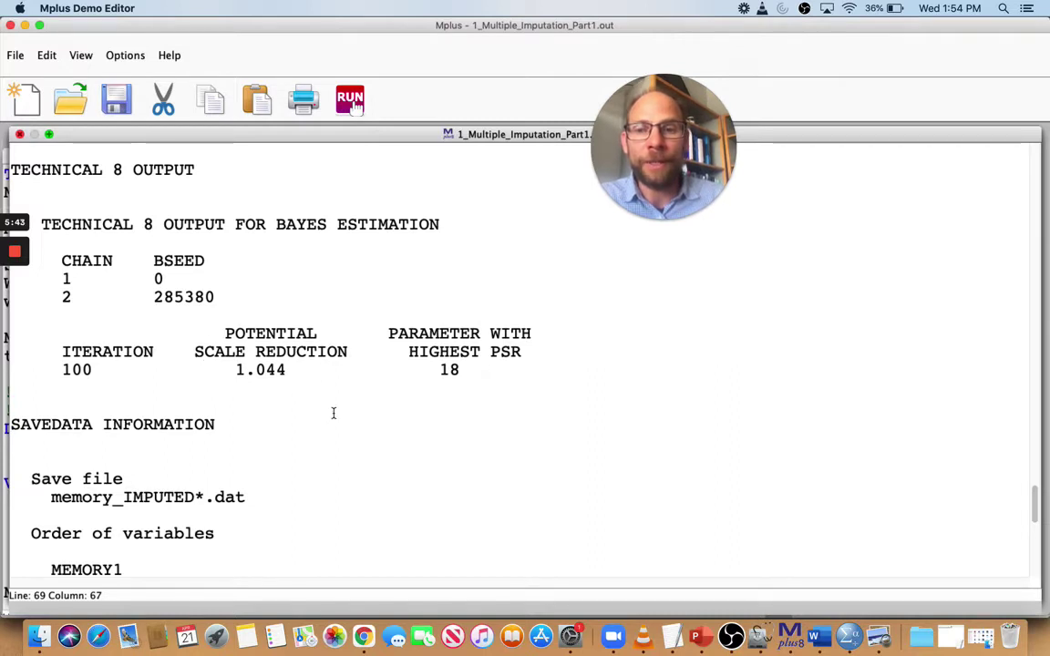
scroll(334, 414, down, 9)
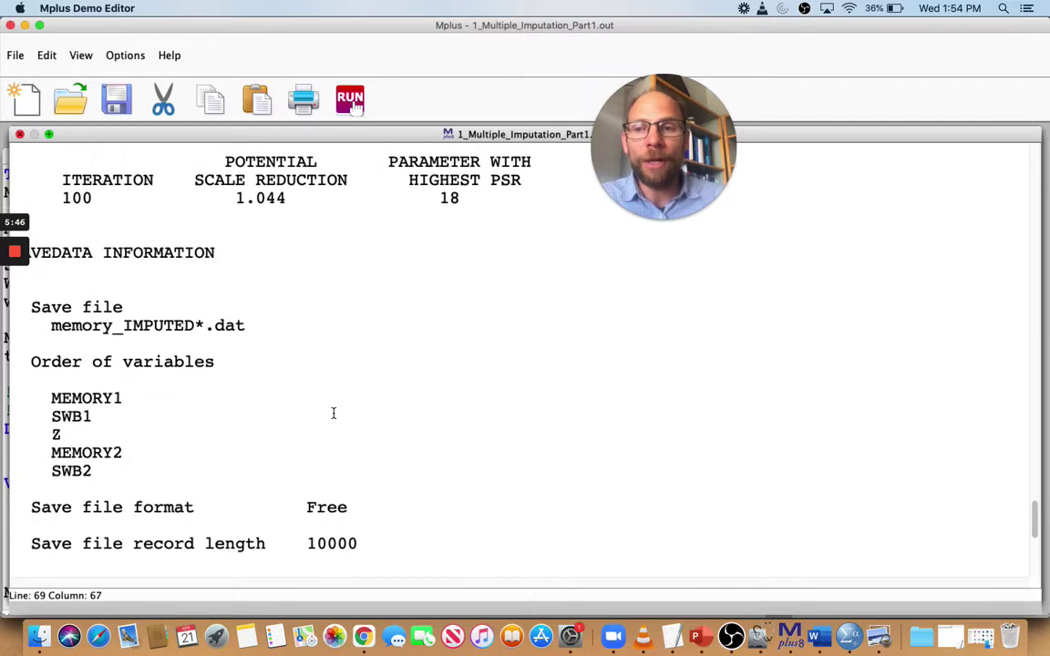
scroll(333, 414, down, 10)
scroll(334, 414, up, 10)
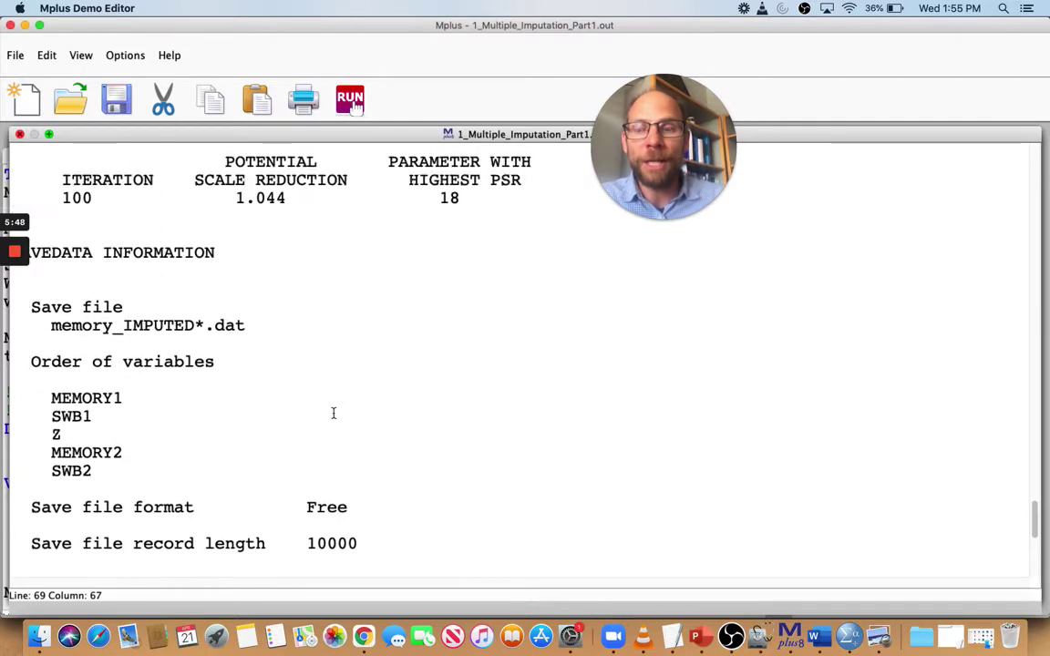
drag(51, 325, 206, 330)
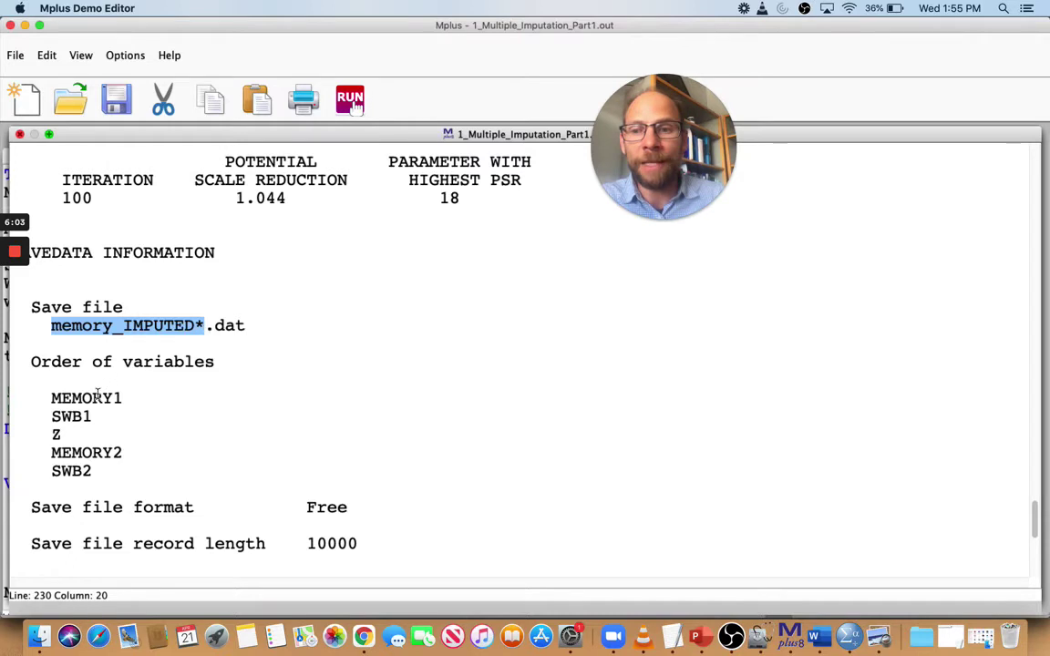
drag(51, 398, 117, 450)
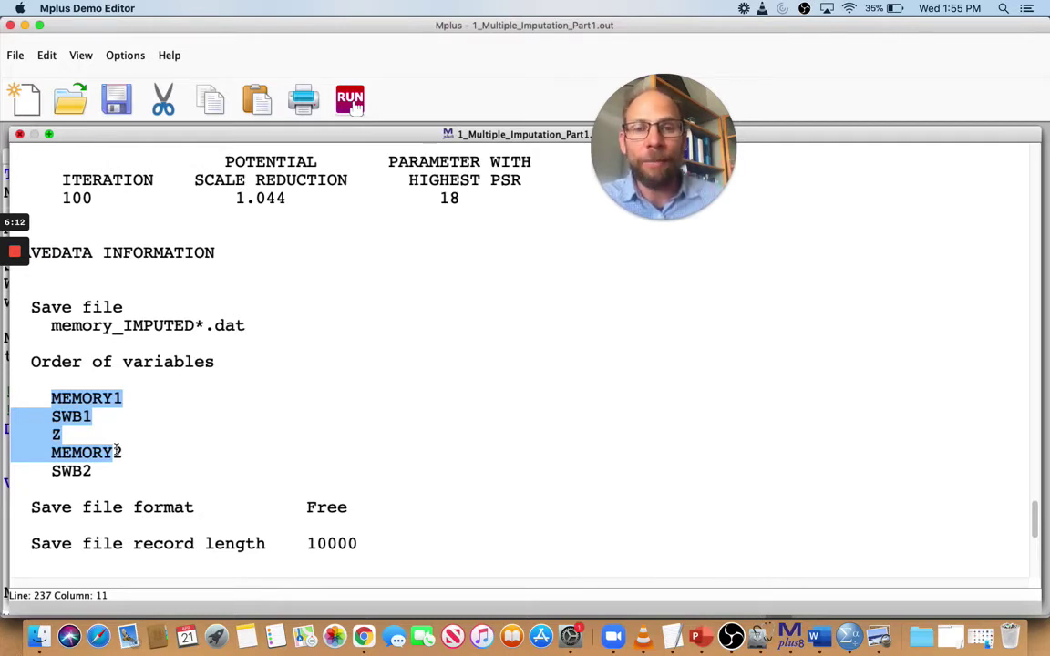
click(38, 635)
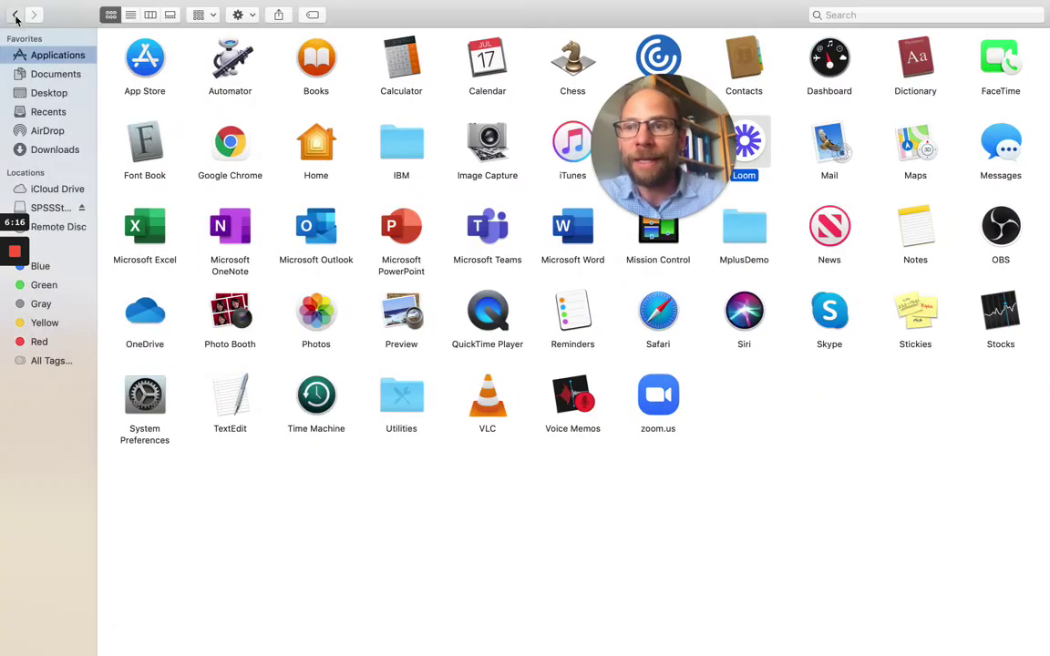
Step: Browse the folder's memory_IMPUTED1–50 .dat and memory_IMPUTEDlist.dat files, then return to Mplus
click(14, 15)
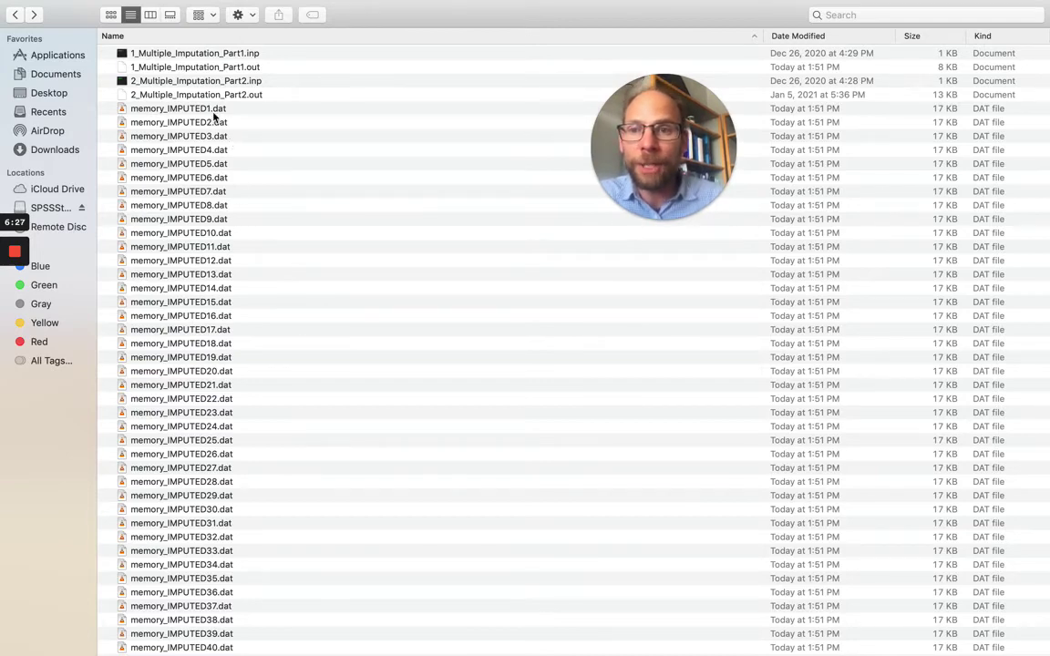
scroll(216, 204, down, 5)
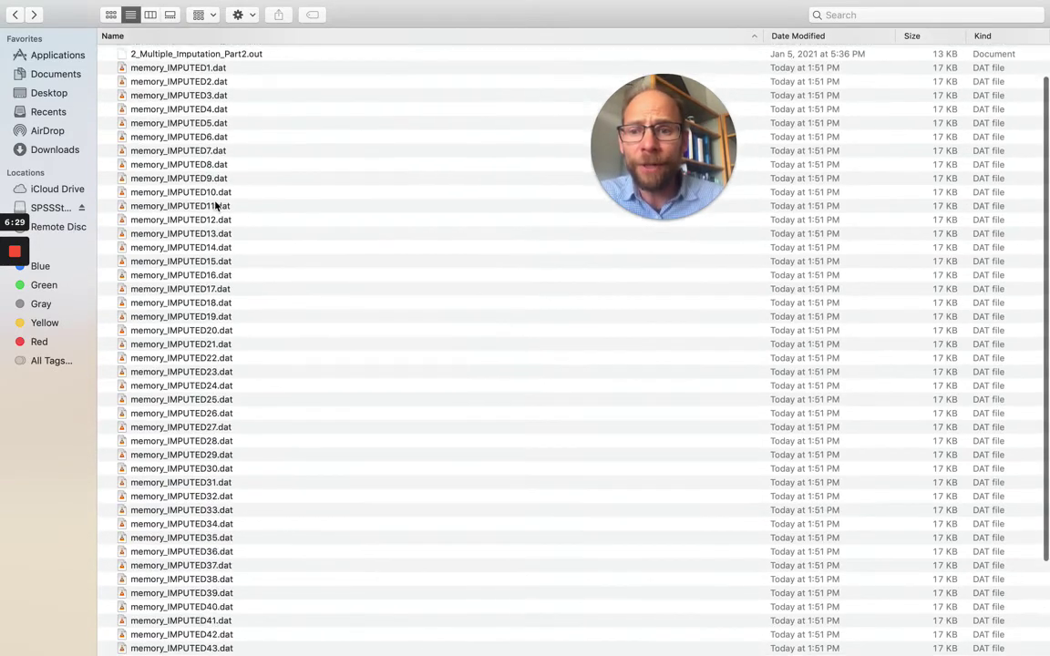
scroll(215, 204, down, 2)
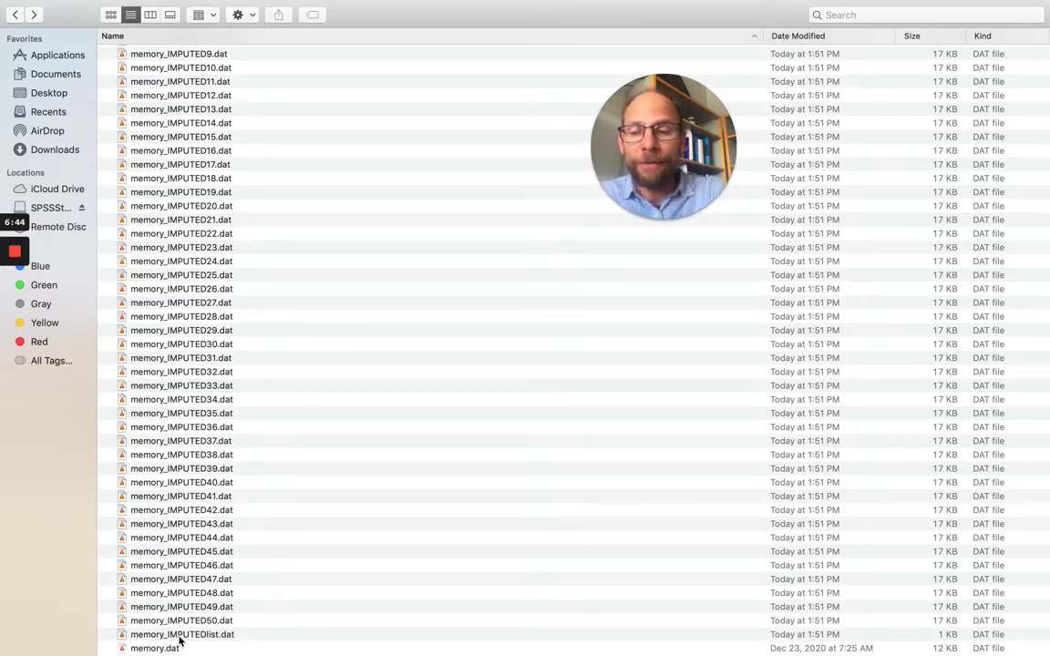
key(super+Tab)
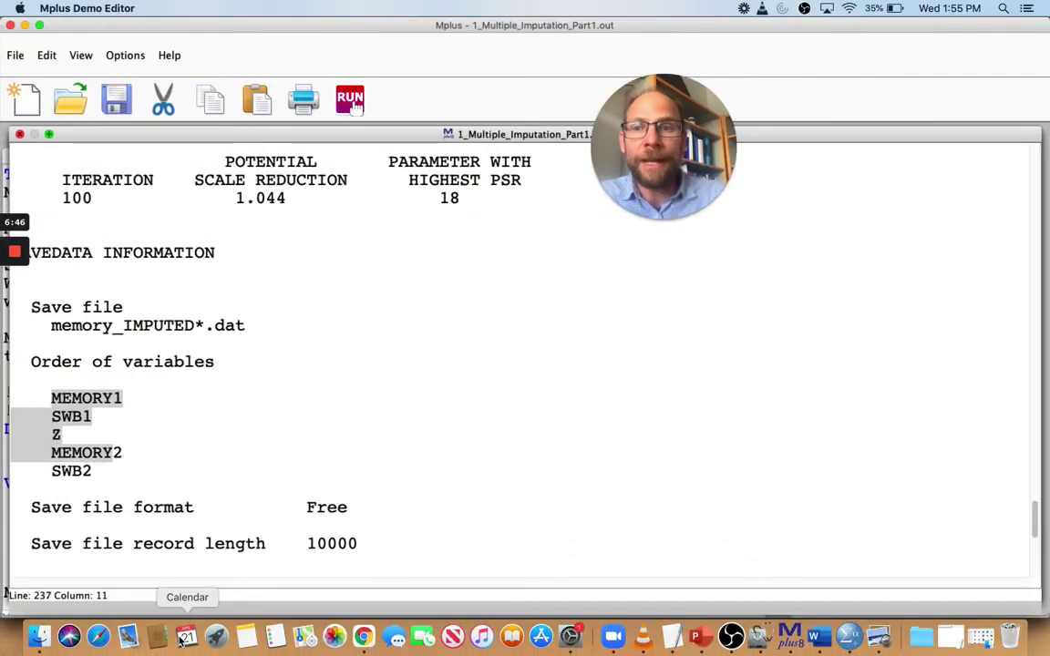
Step: Close 1_Multiple_Imputation_Part1.out and Part1.inp to reveal 2_Multiple_Imputation_Part2.inp
click(19, 135)
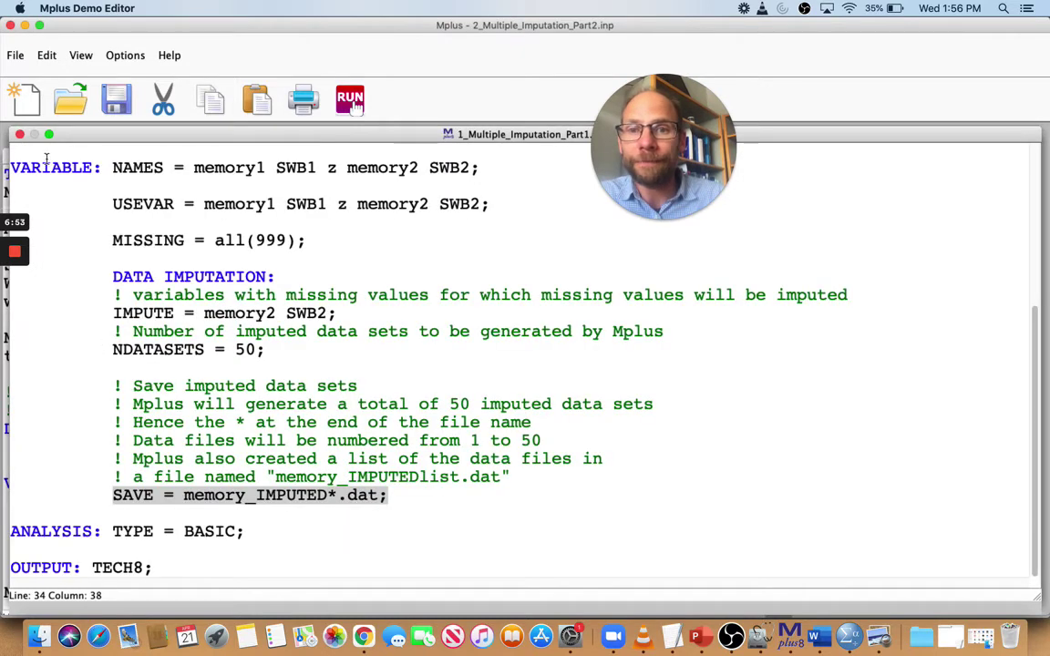
click(19, 135)
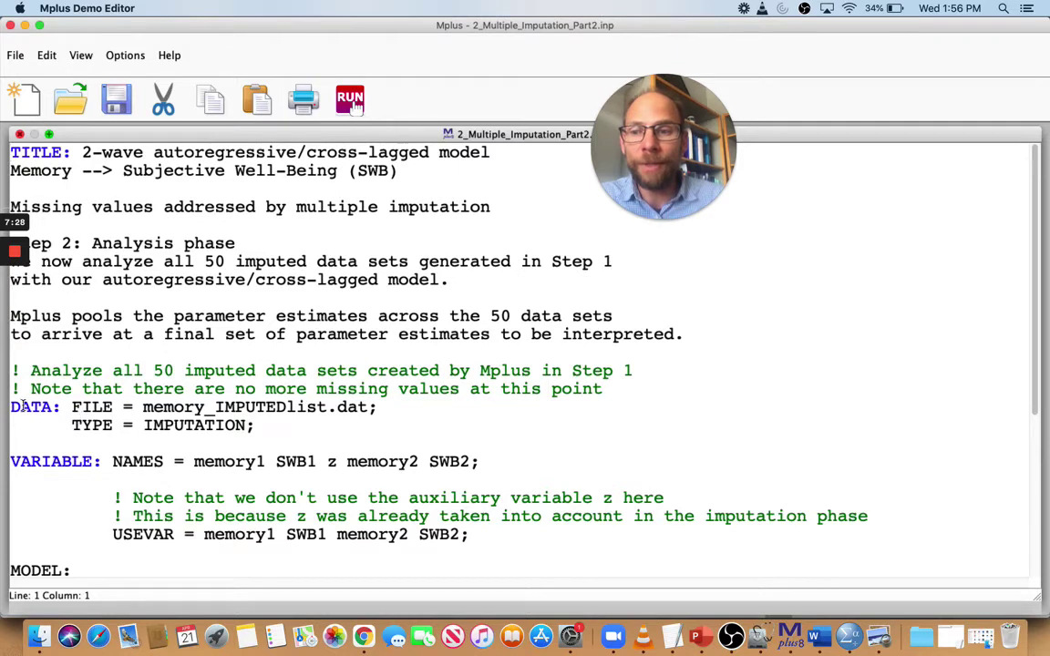
drag(11, 407, 404, 409)
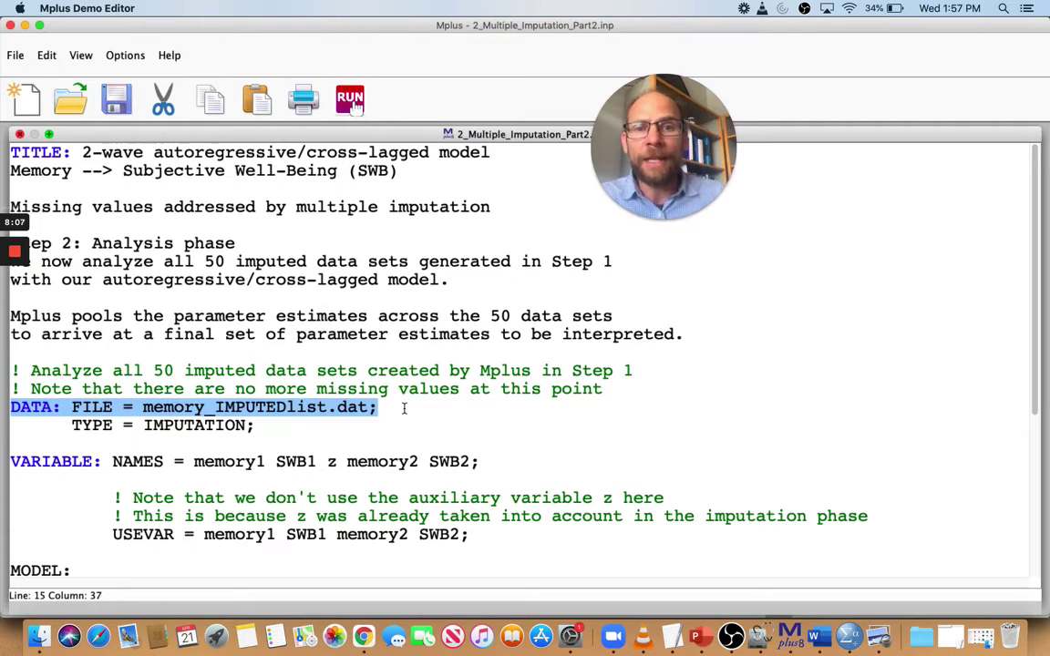
click(70, 426)
drag(70, 426, 305, 425)
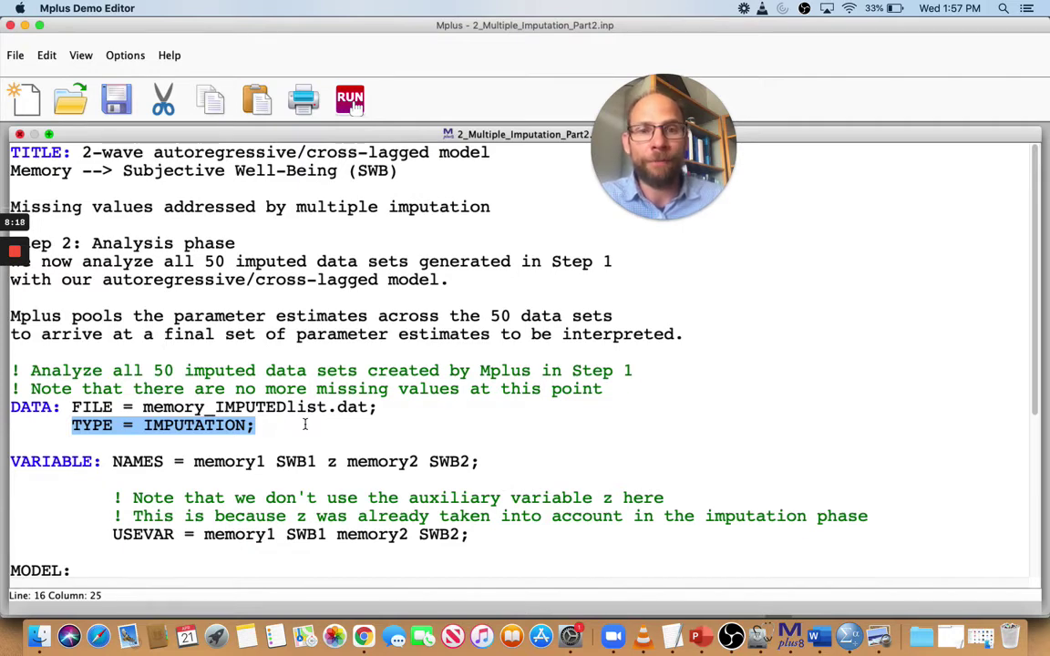
scroll(131, 544, down, 3)
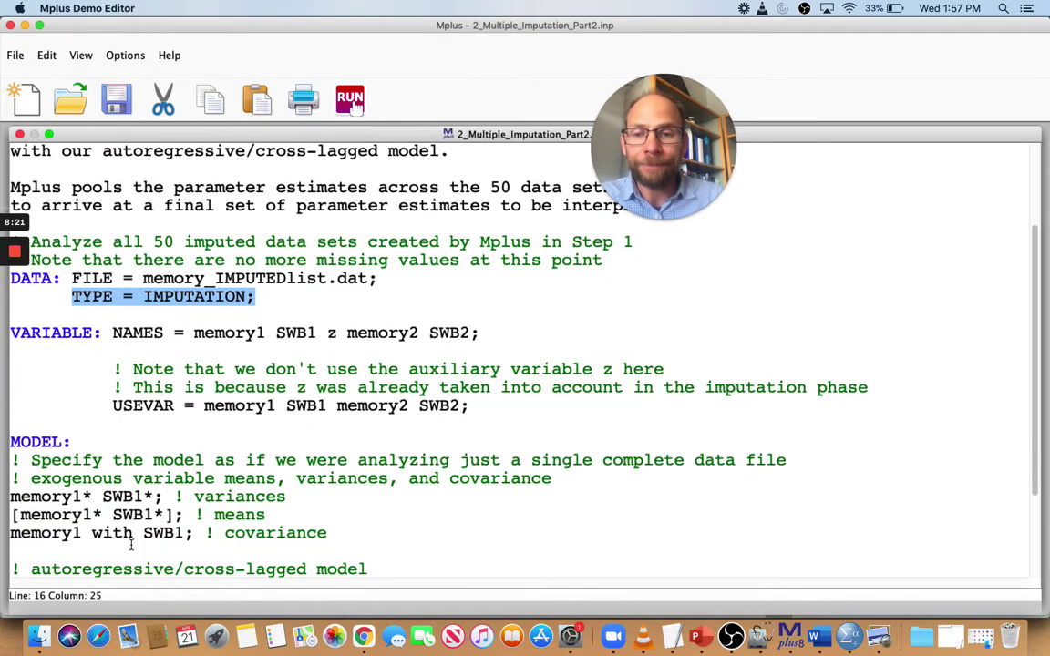
drag(111, 406, 483, 413)
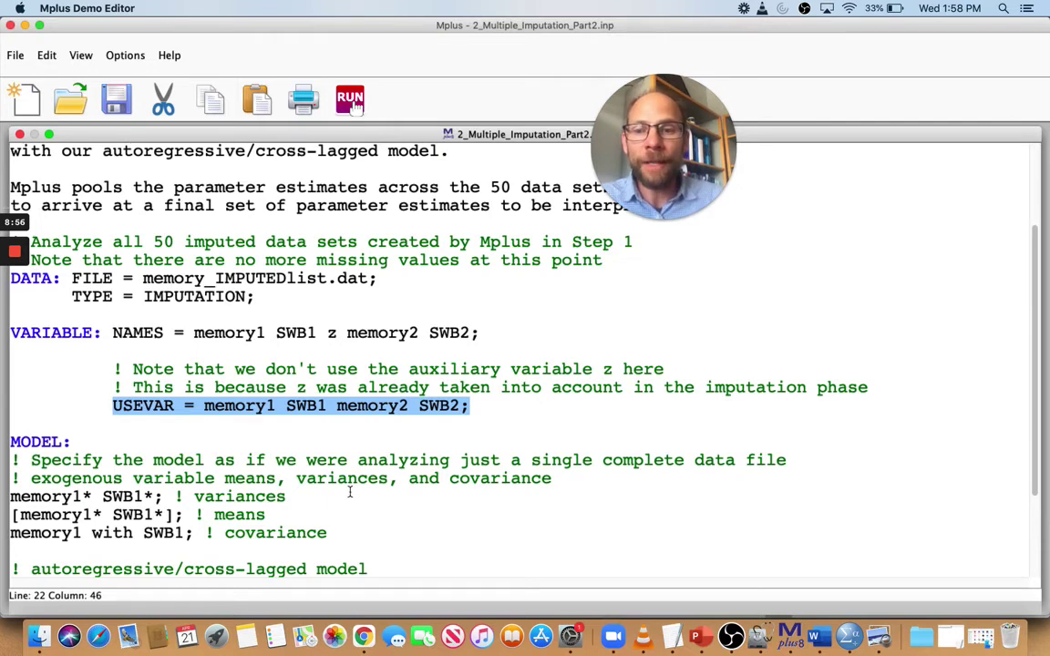
scroll(349, 489, down, 3)
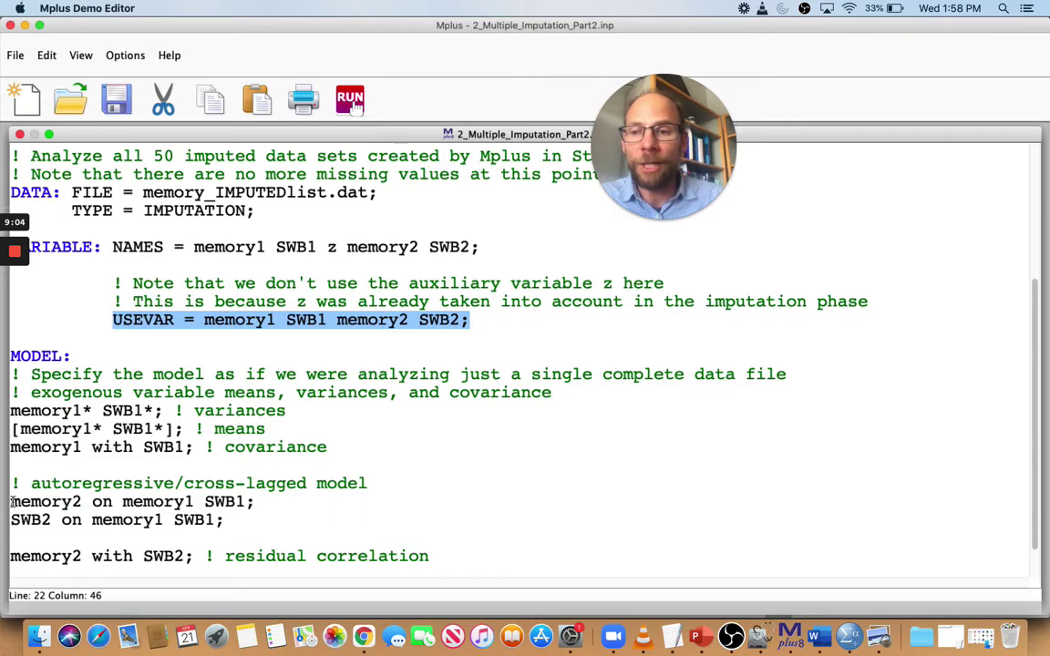
drag(11, 499, 241, 523)
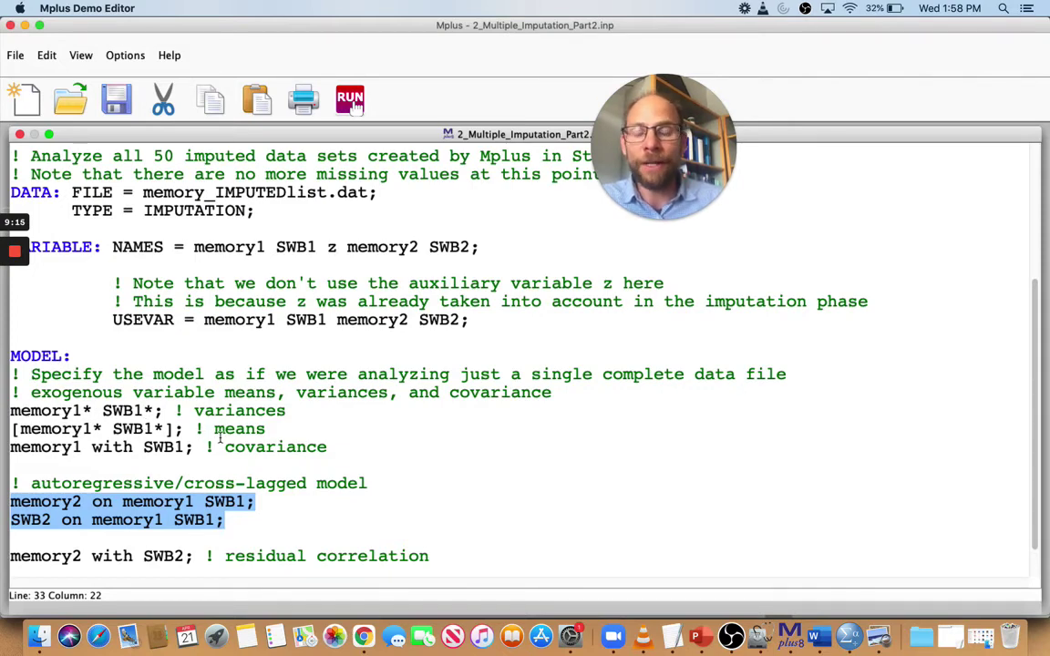
drag(11, 555, 435, 562)
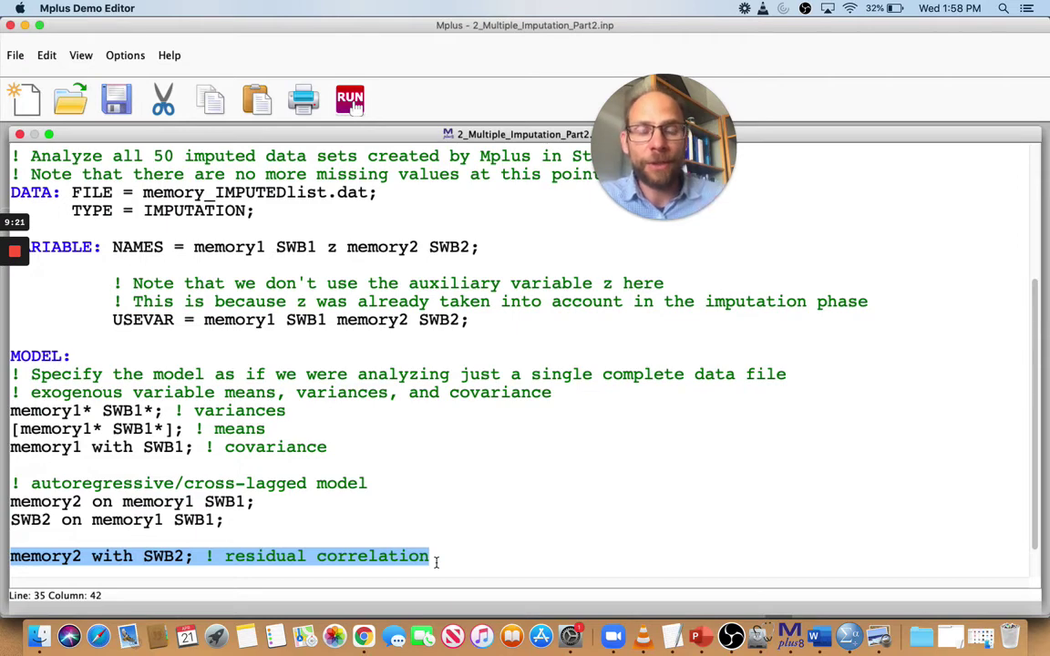
scroll(436, 562, down, 2)
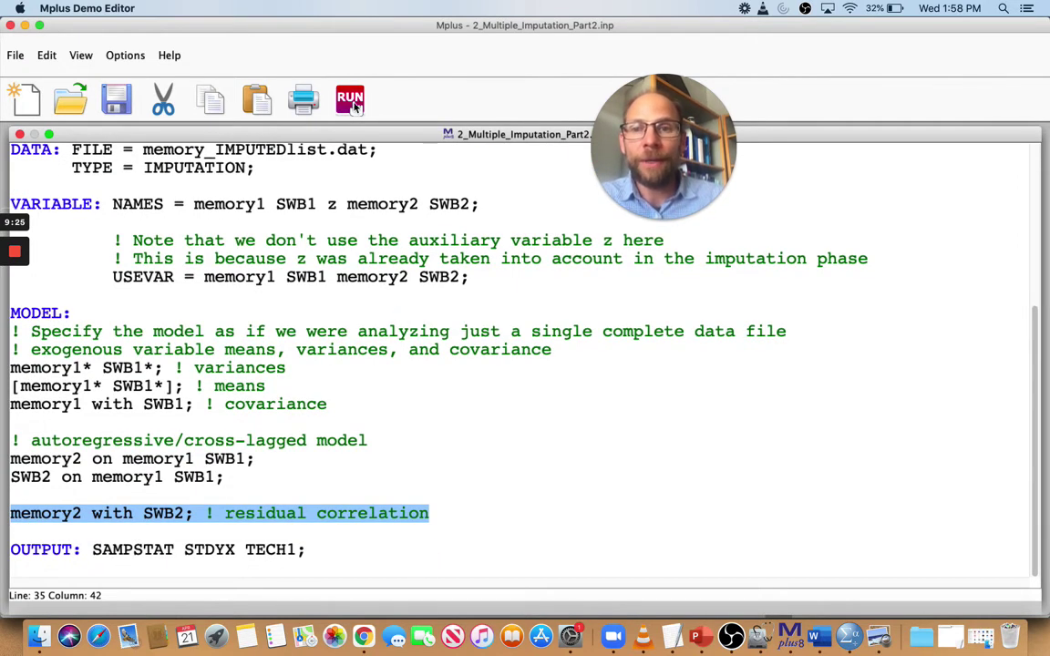
Step: Run the Part 2 input and confirm the output's Completed 50 replications line
click(355, 103)
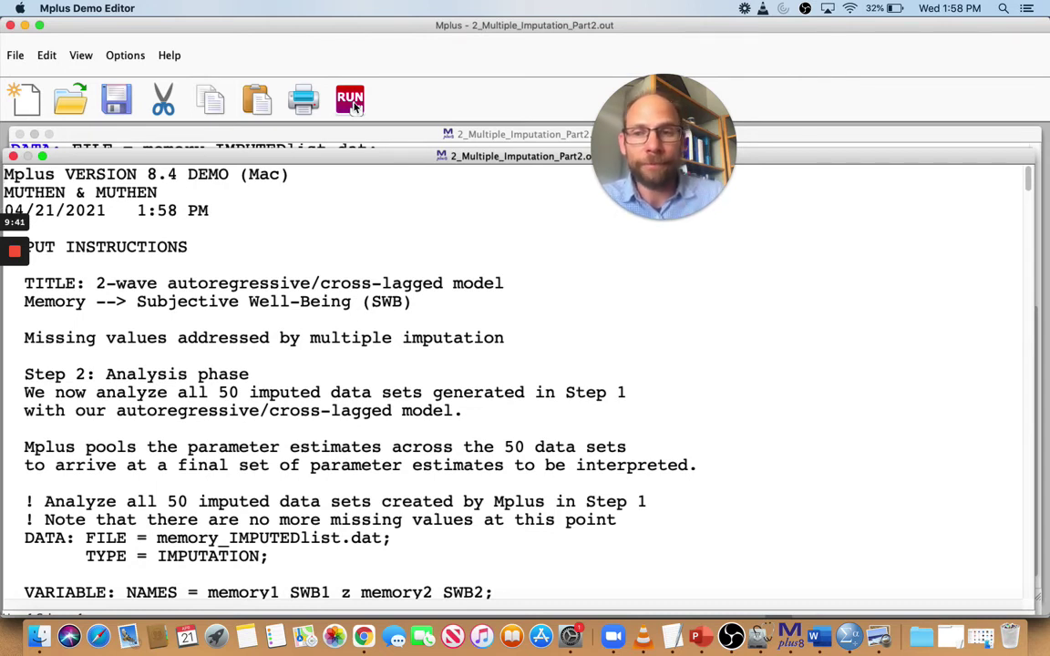
scroll(349, 313, down, 10)
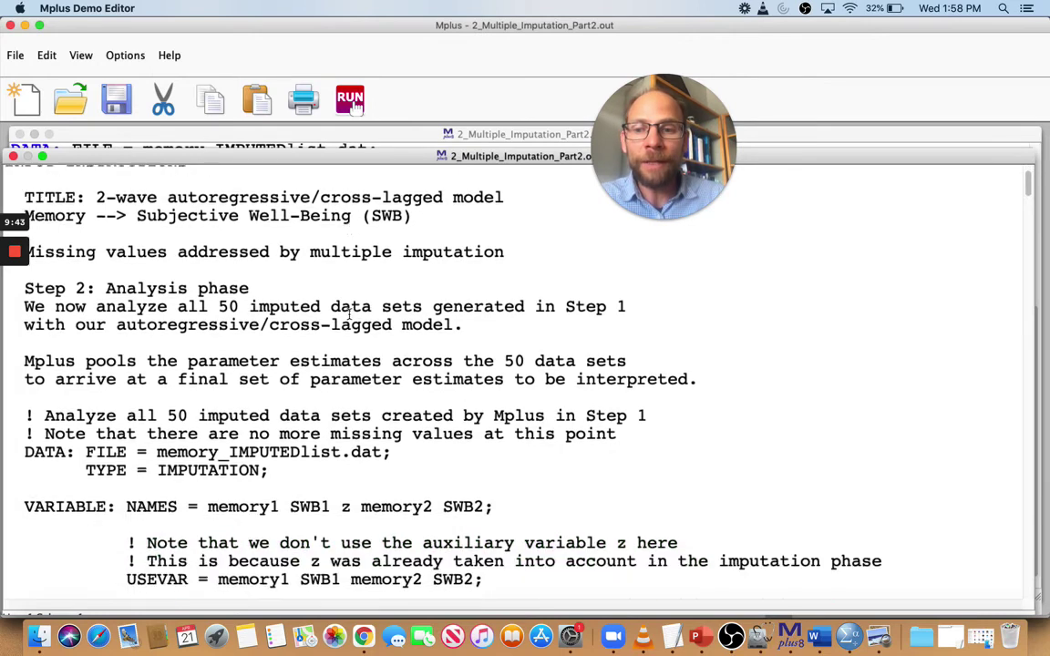
scroll(349, 314, down, 8)
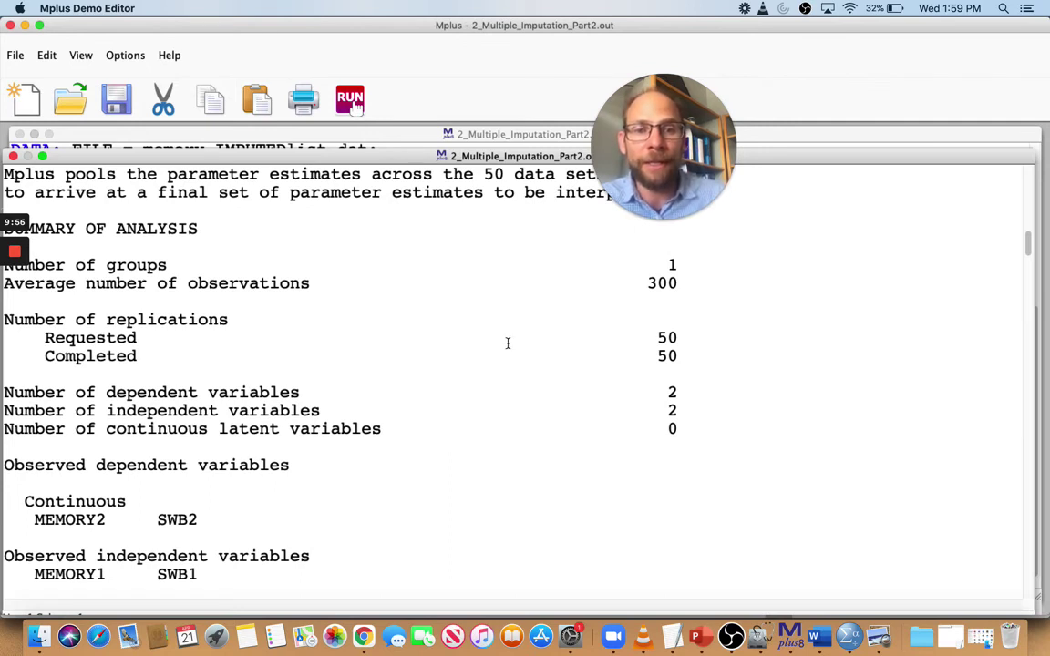
drag(677, 355, 660, 341)
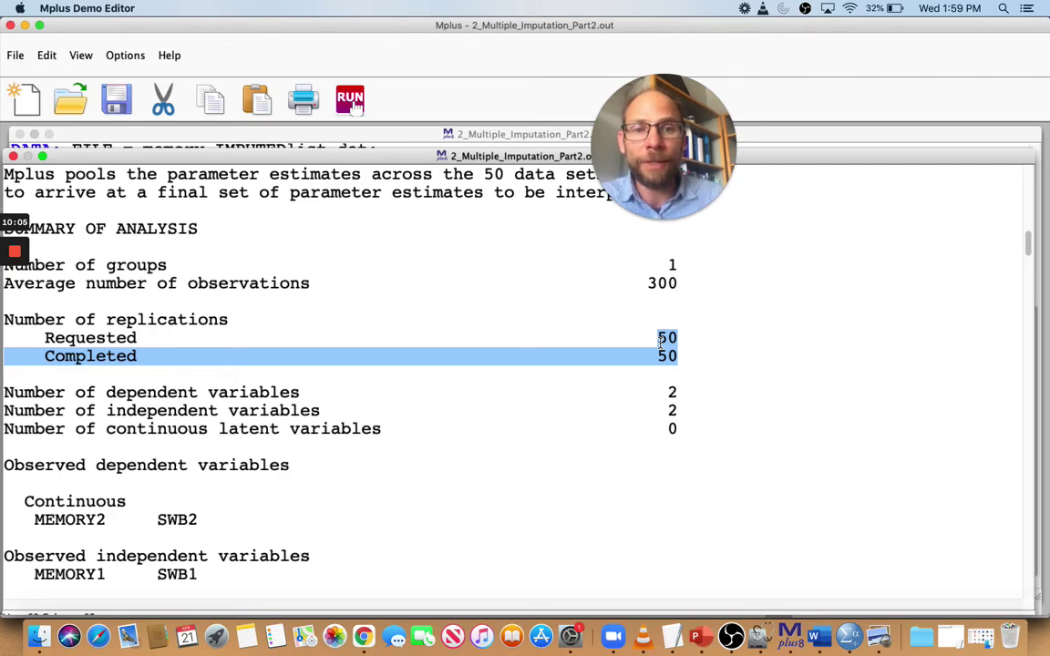
scroll(660, 343, down, 2)
scroll(660, 343, down, 6)
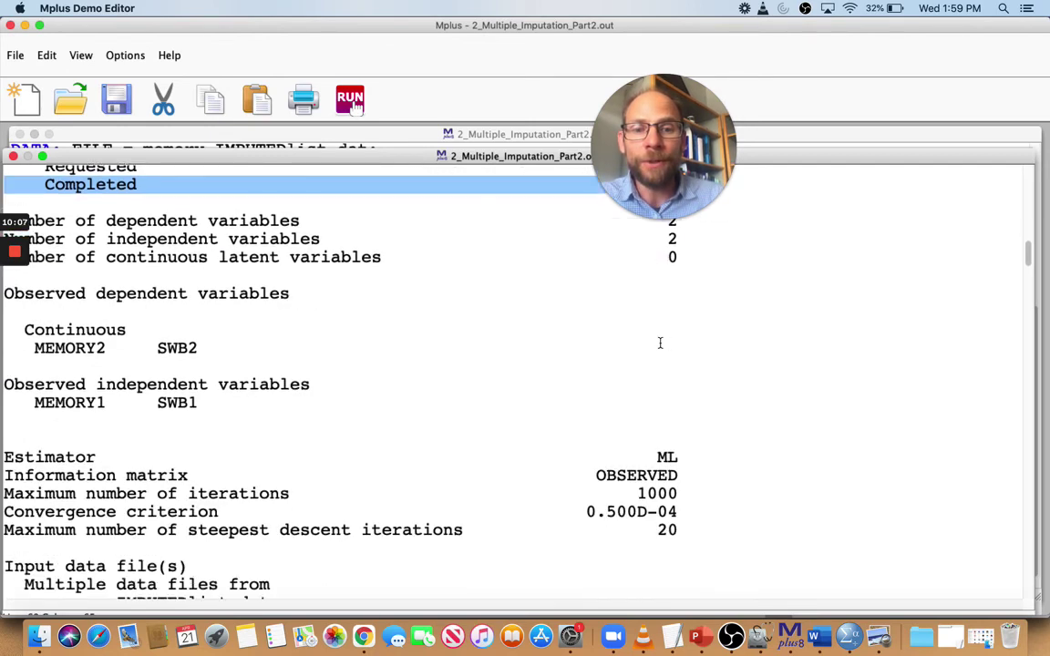
scroll(659, 343, down, 20)
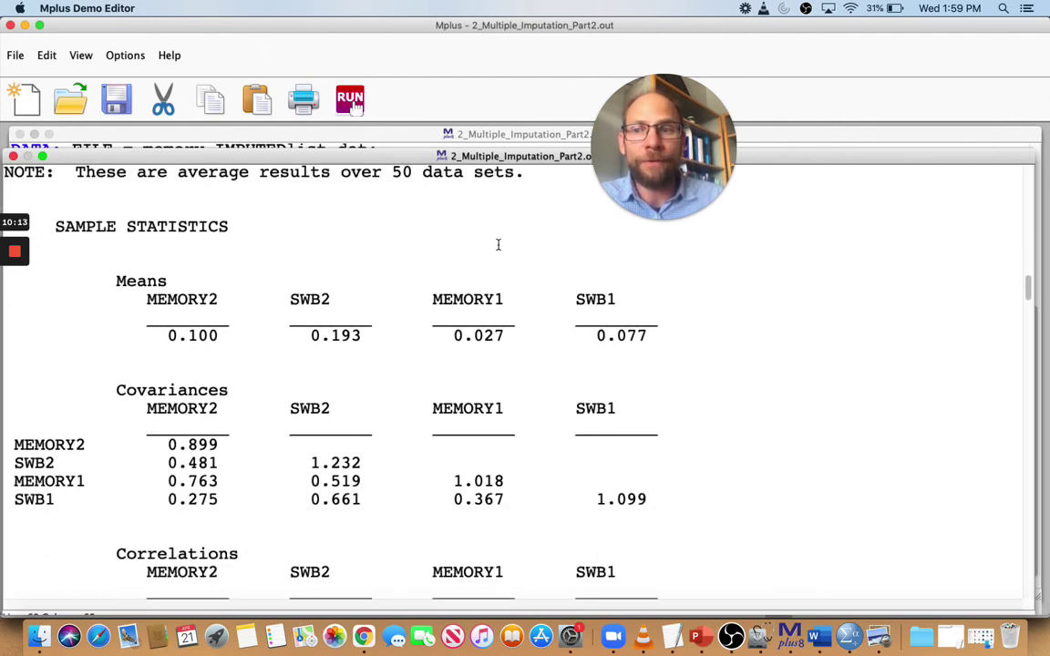
Step: Maximise the Part 2 output window and scroll through MODEL FIT INFORMATION
click(42, 155)
scroll(316, 363, down, 5)
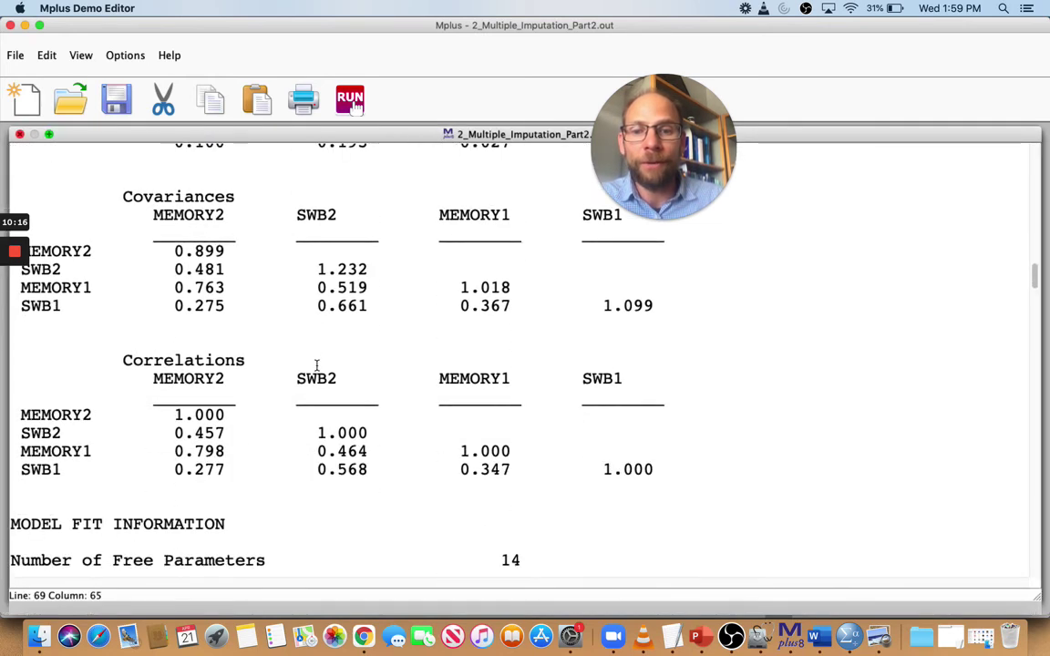
scroll(316, 365, down, 3)
scroll(316, 365, down, 5)
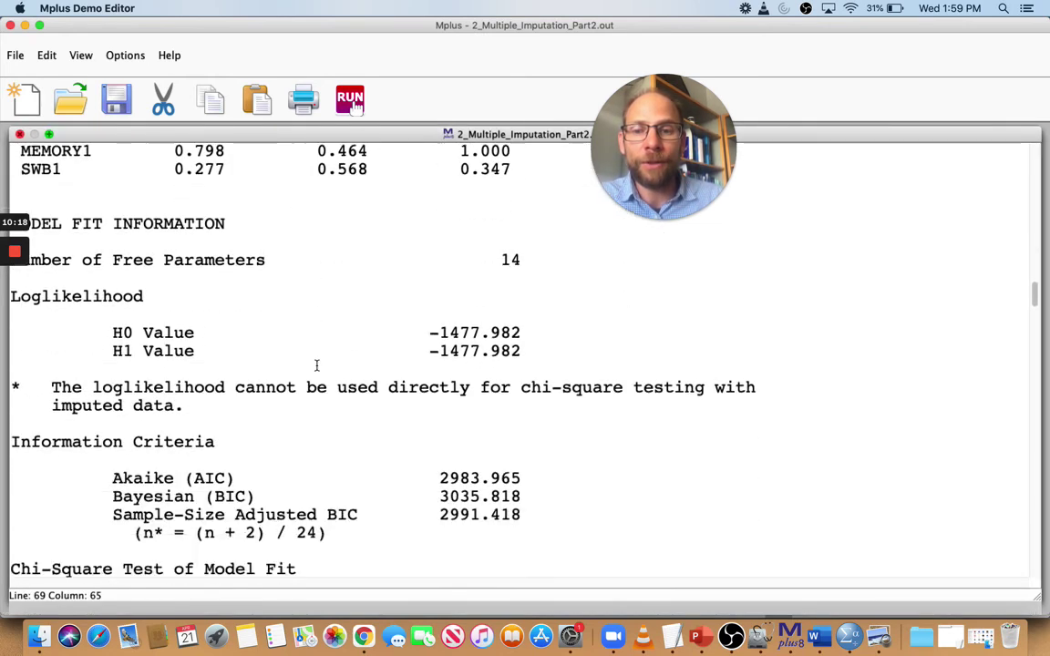
scroll(316, 366, down, 5)
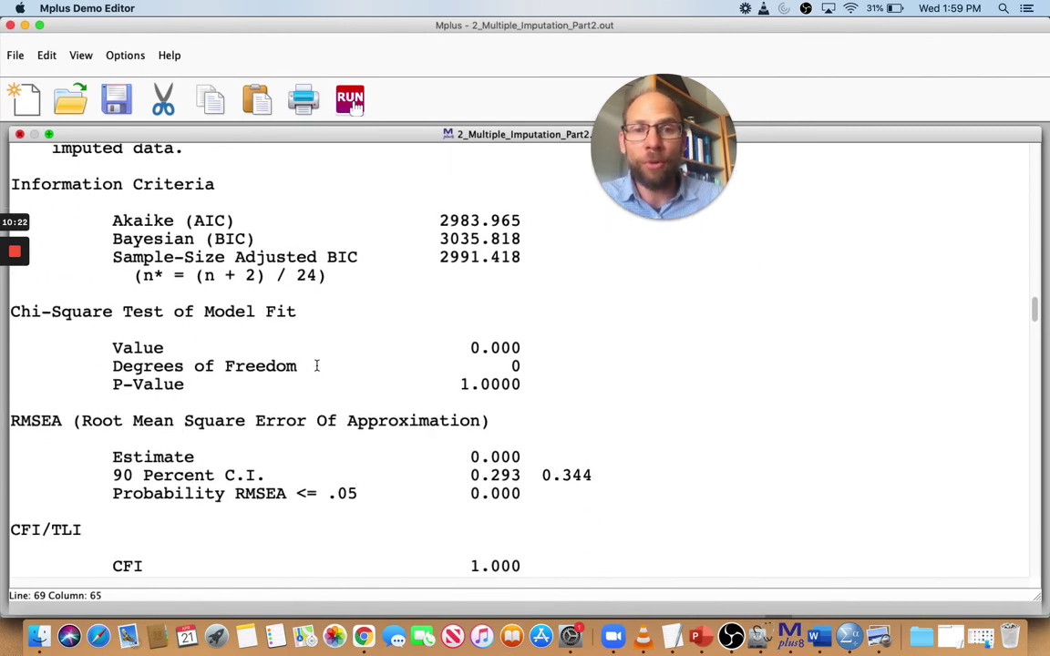
scroll(316, 365, down, 4)
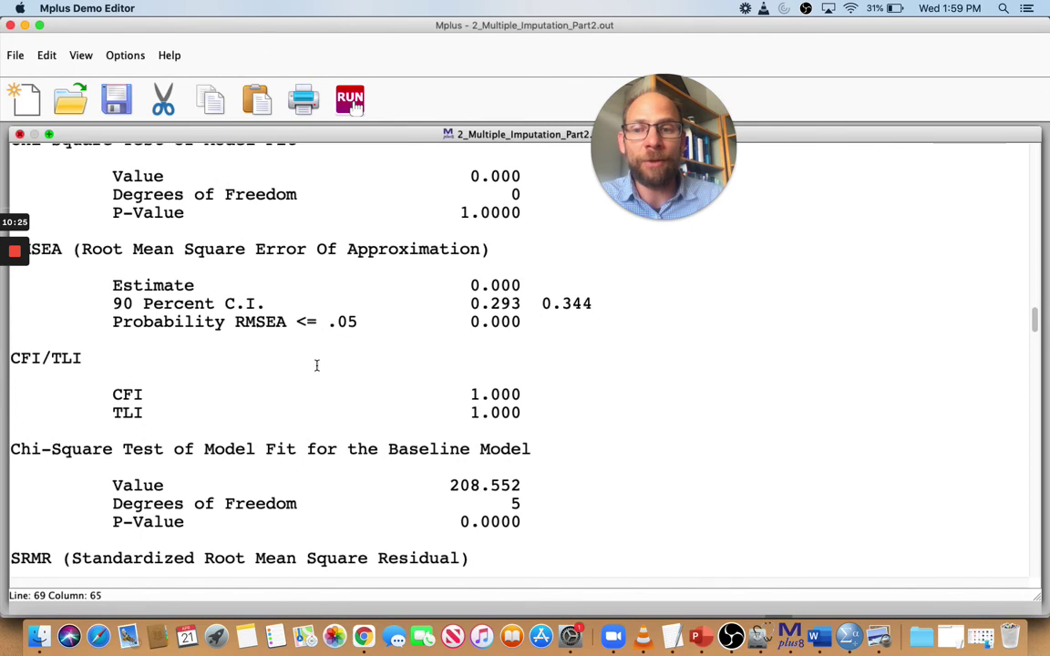
scroll(317, 365, up, 5)
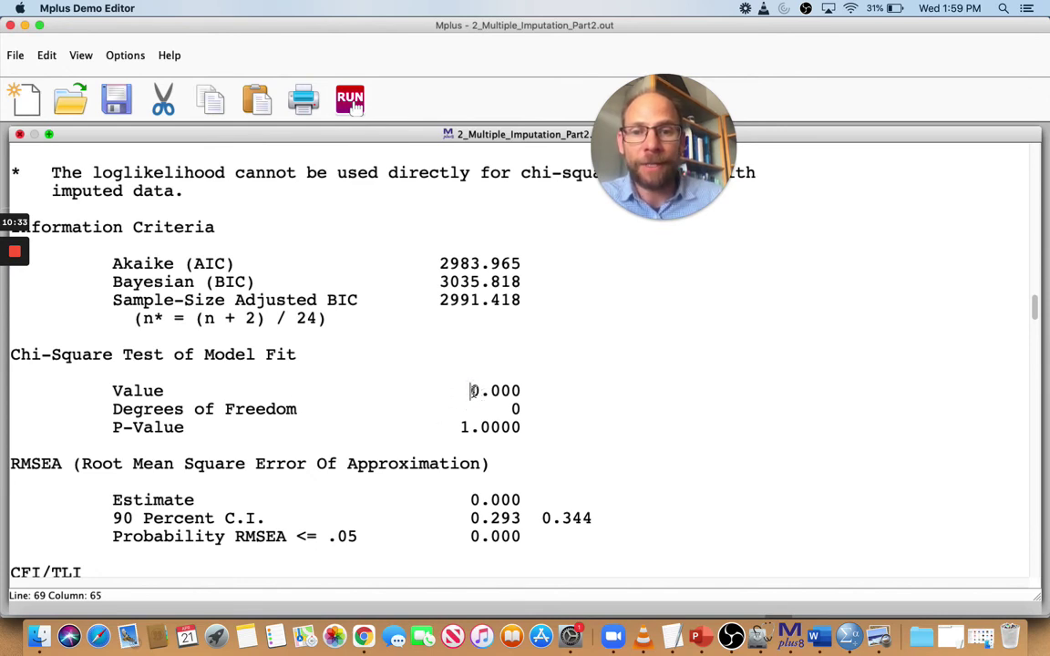
Step: Highlight chi-square 0.000 with 0 degrees of freedom, then scroll to MODEL RESULTS
drag(470, 390, 534, 400)
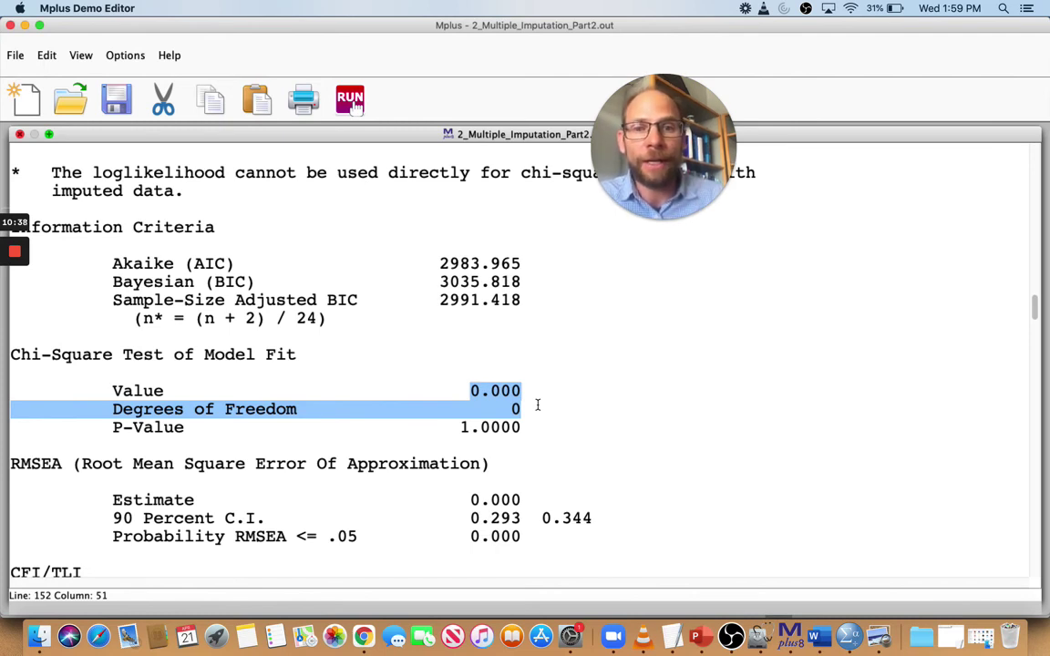
scroll(538, 405, down, 2)
scroll(538, 404, down, 20)
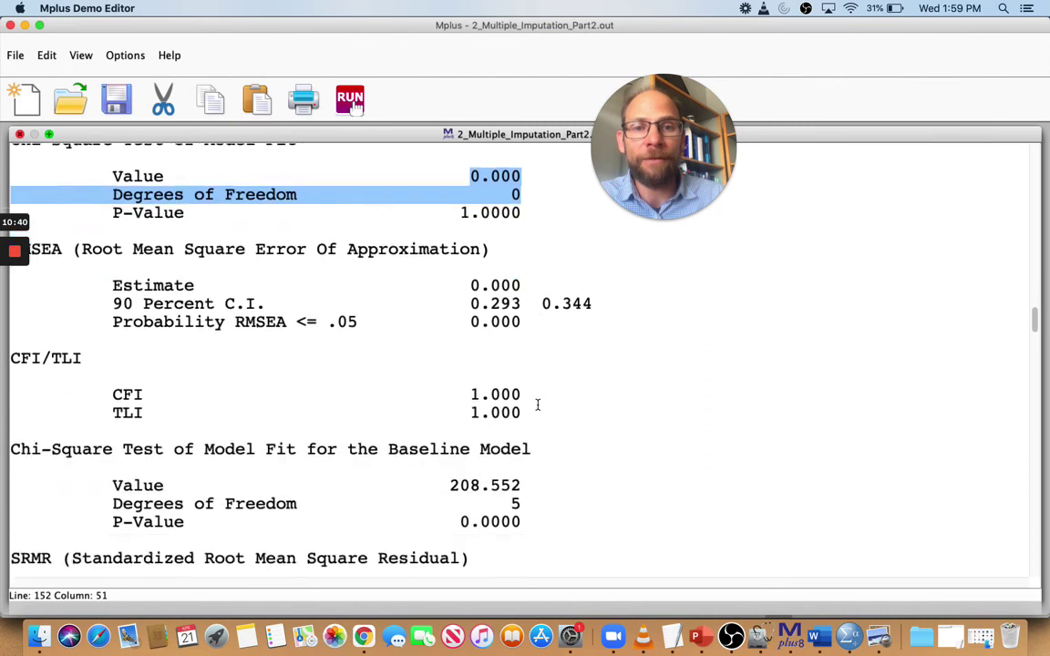
scroll(538, 405, down, 2)
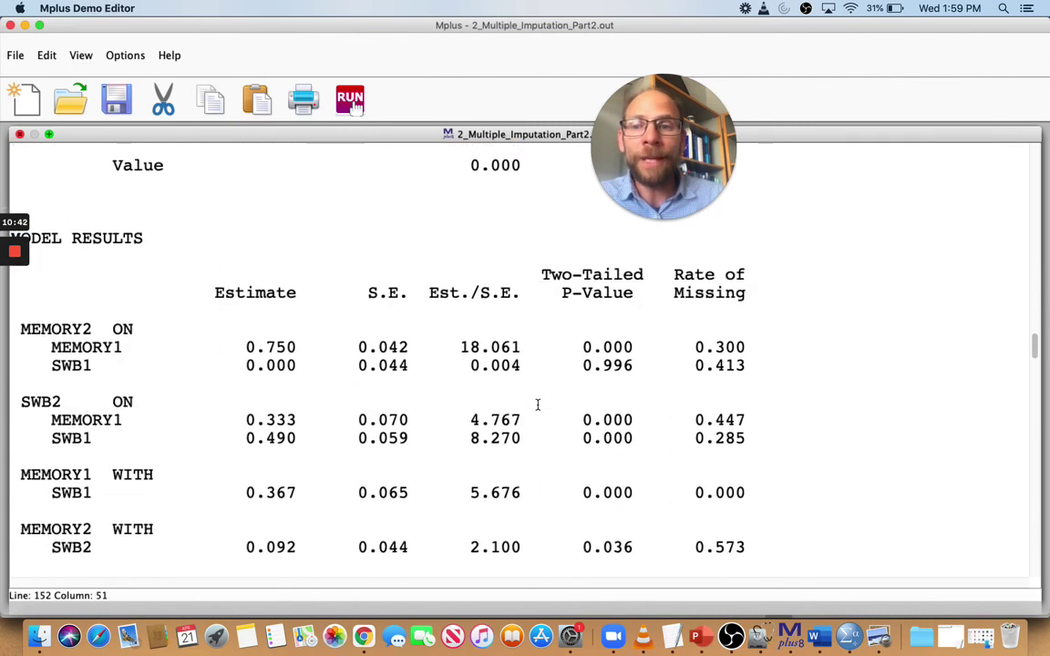